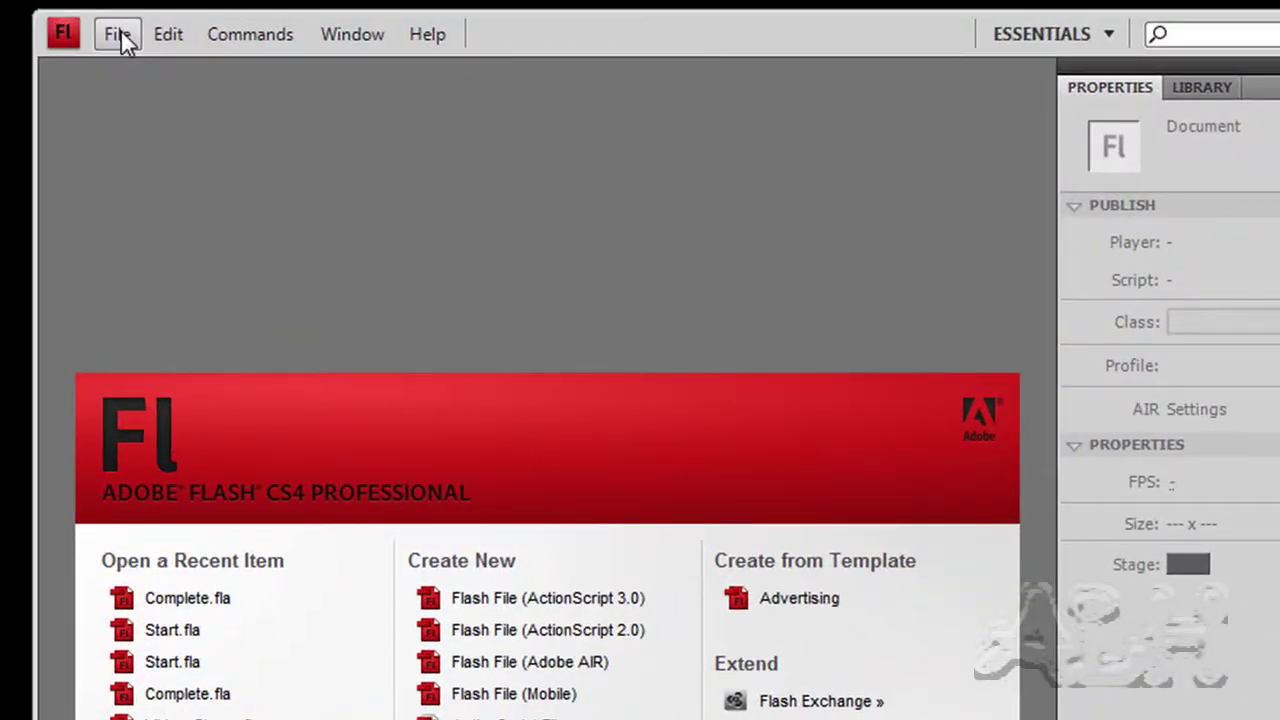
- Open the Start.fla document from the File menu's Open dialog
left_click(118, 36)
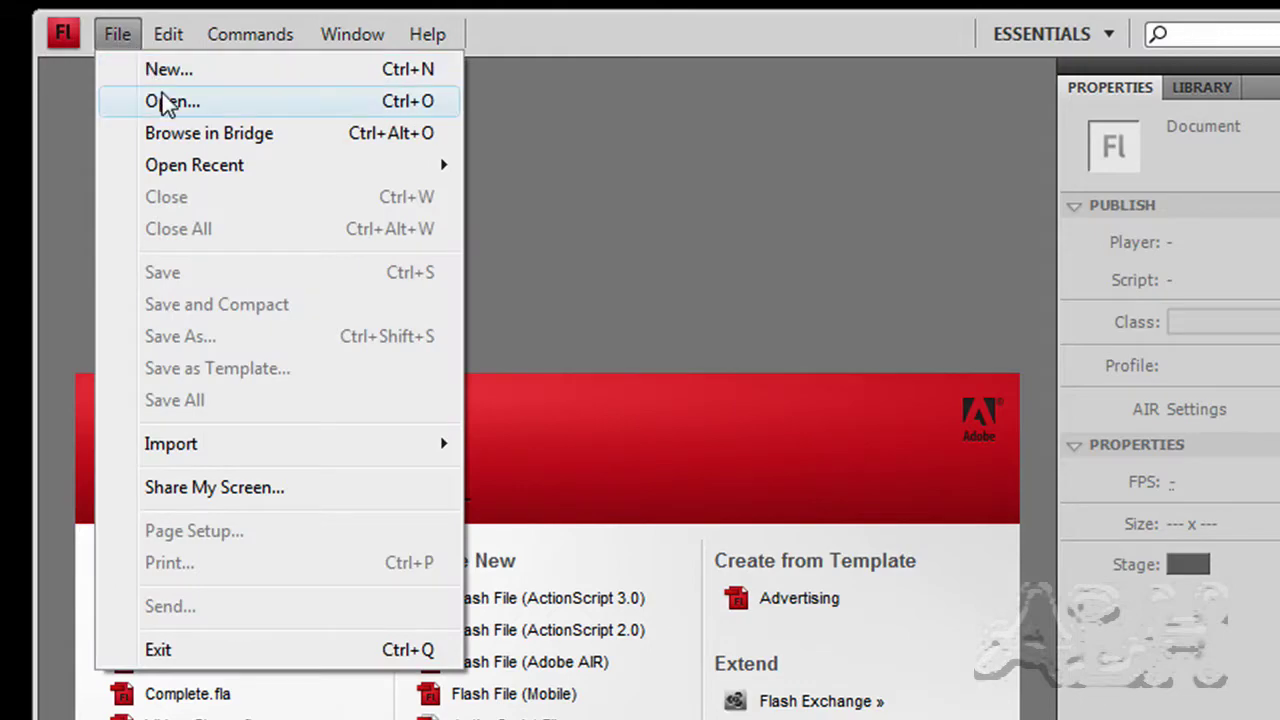
left_click(222, 103)
left_click(230, 249)
key("Return")
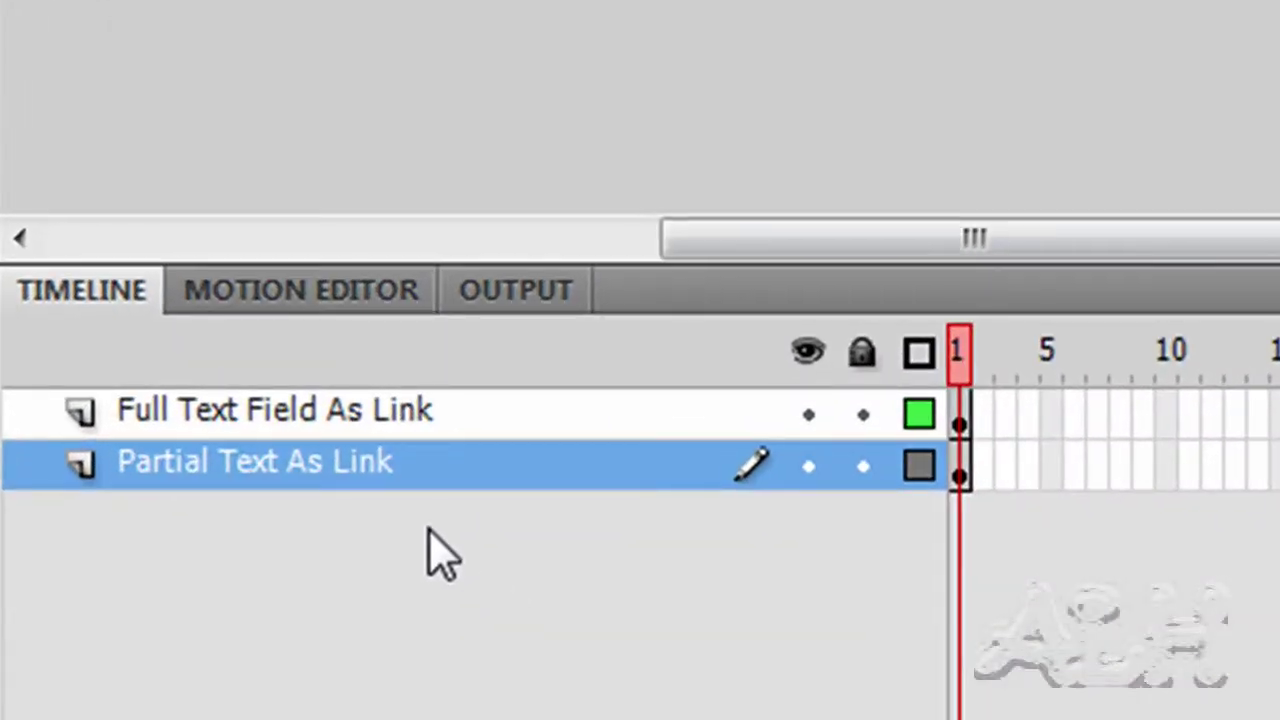
left_click(358, 416)
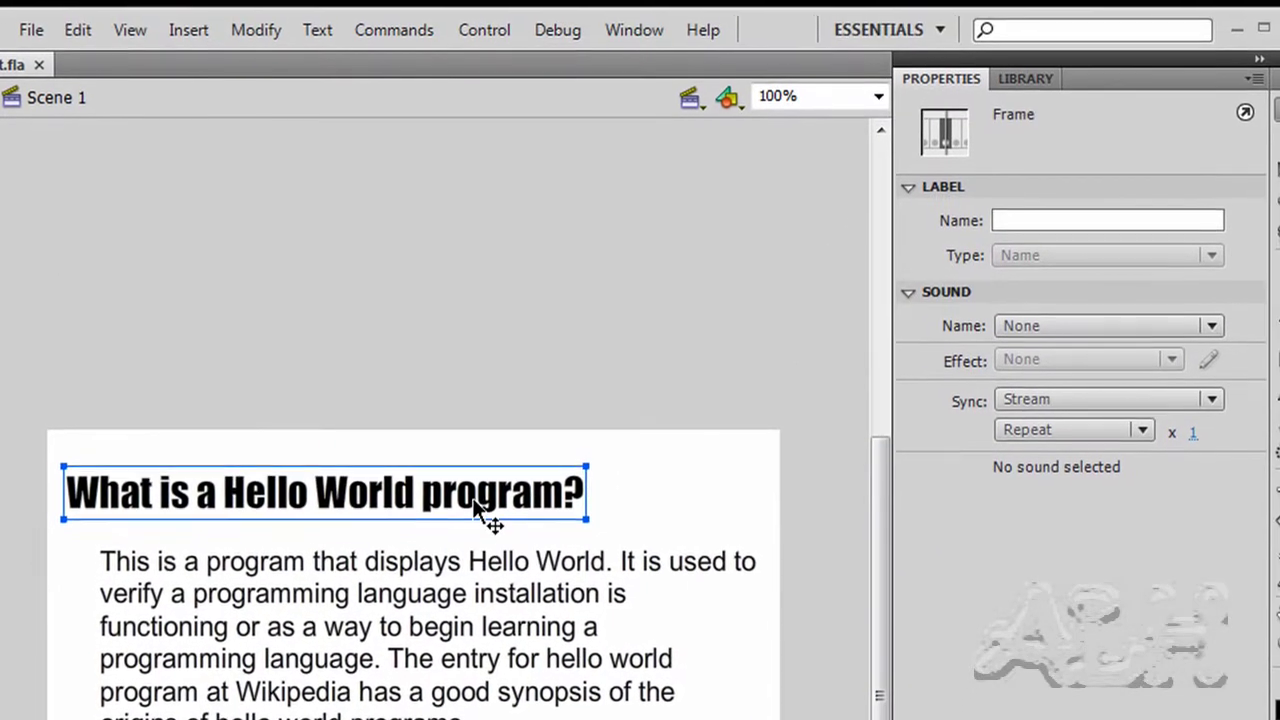
left_click(478, 510)
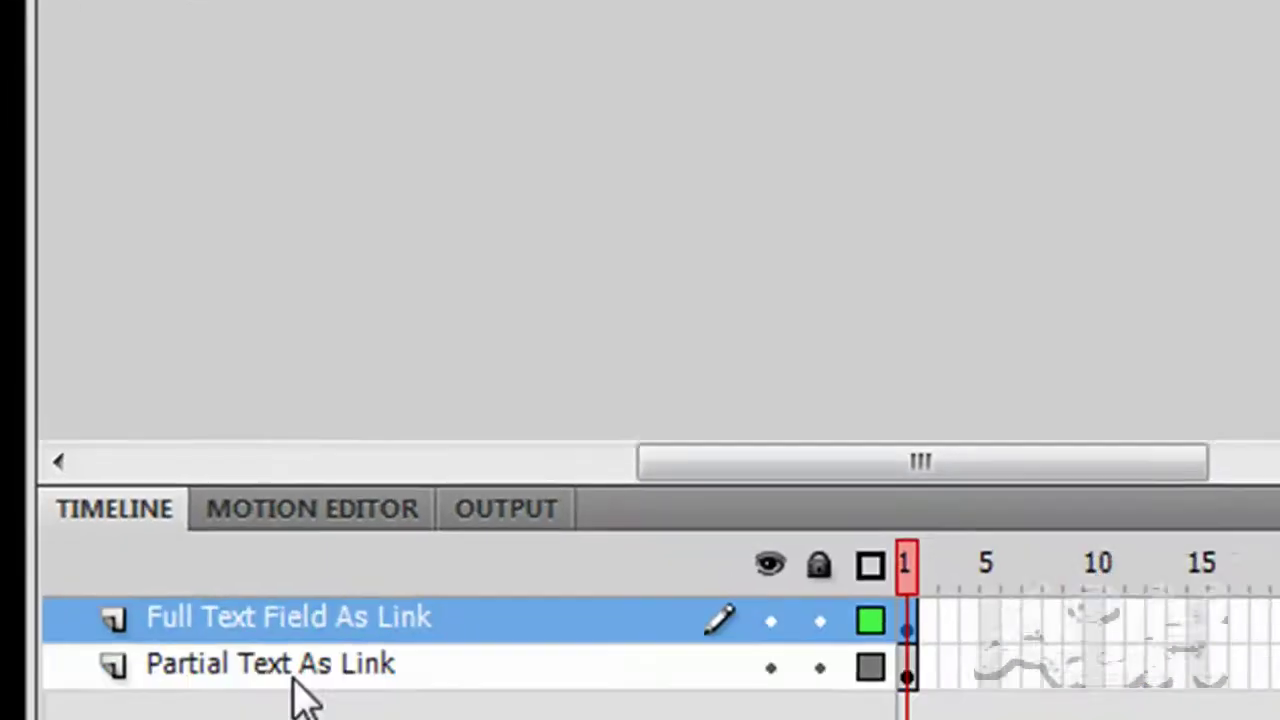
left_click(323, 556)
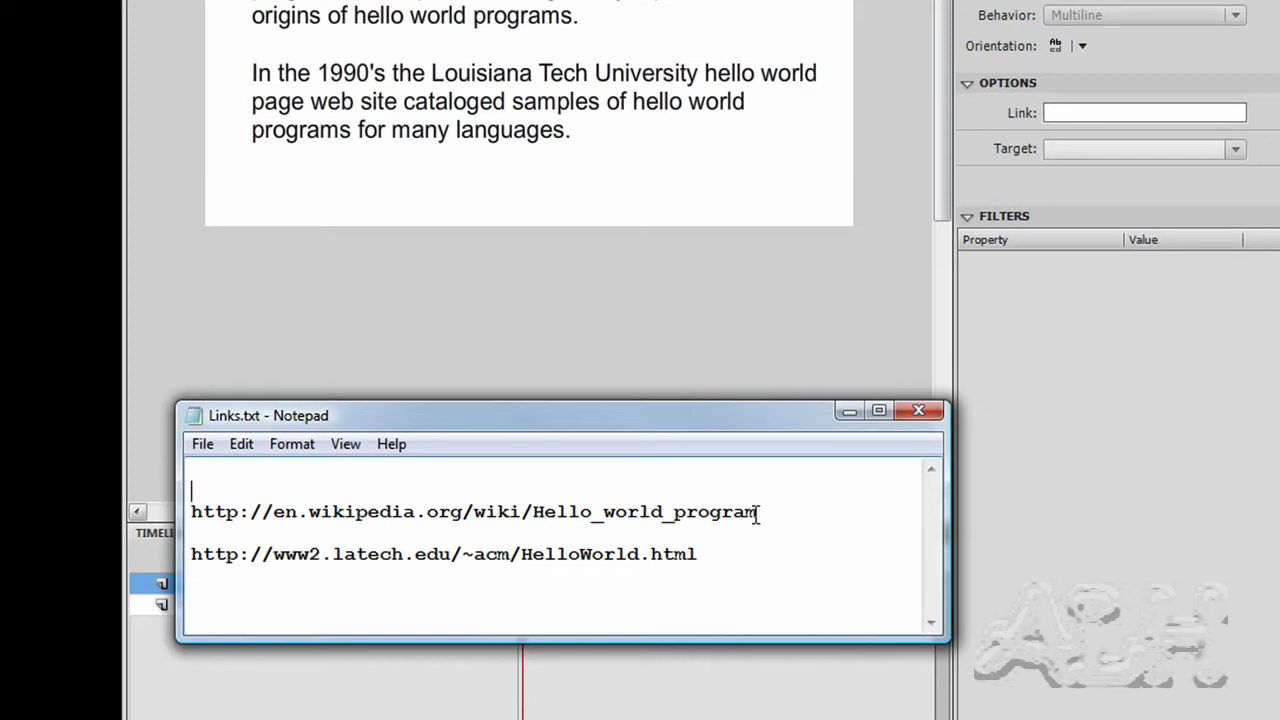
- Copy the Wikipedia Hello world URL from Notepad and paste it into the heading's Link field
left_click_drag(704, 513, 171, 511)
key("super+c")
right_click(352, 511)
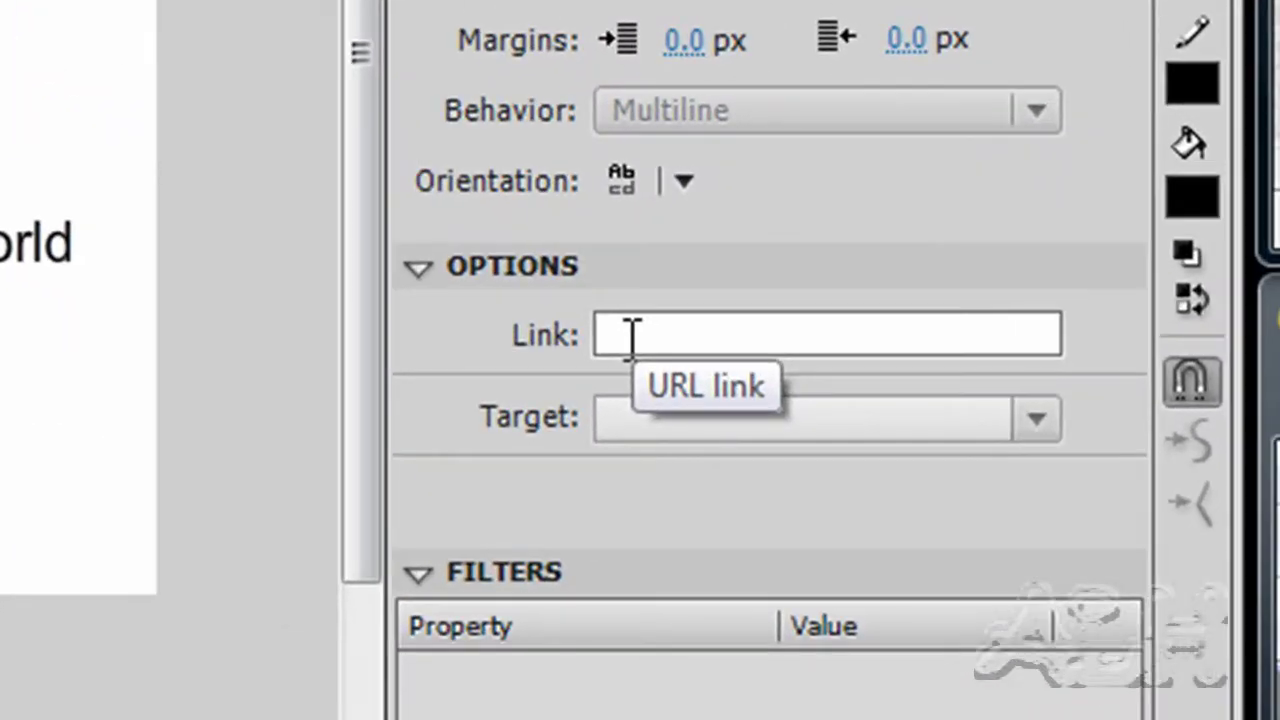
left_click(632, 338)
right_click(632, 338)
left_click(730, 580)
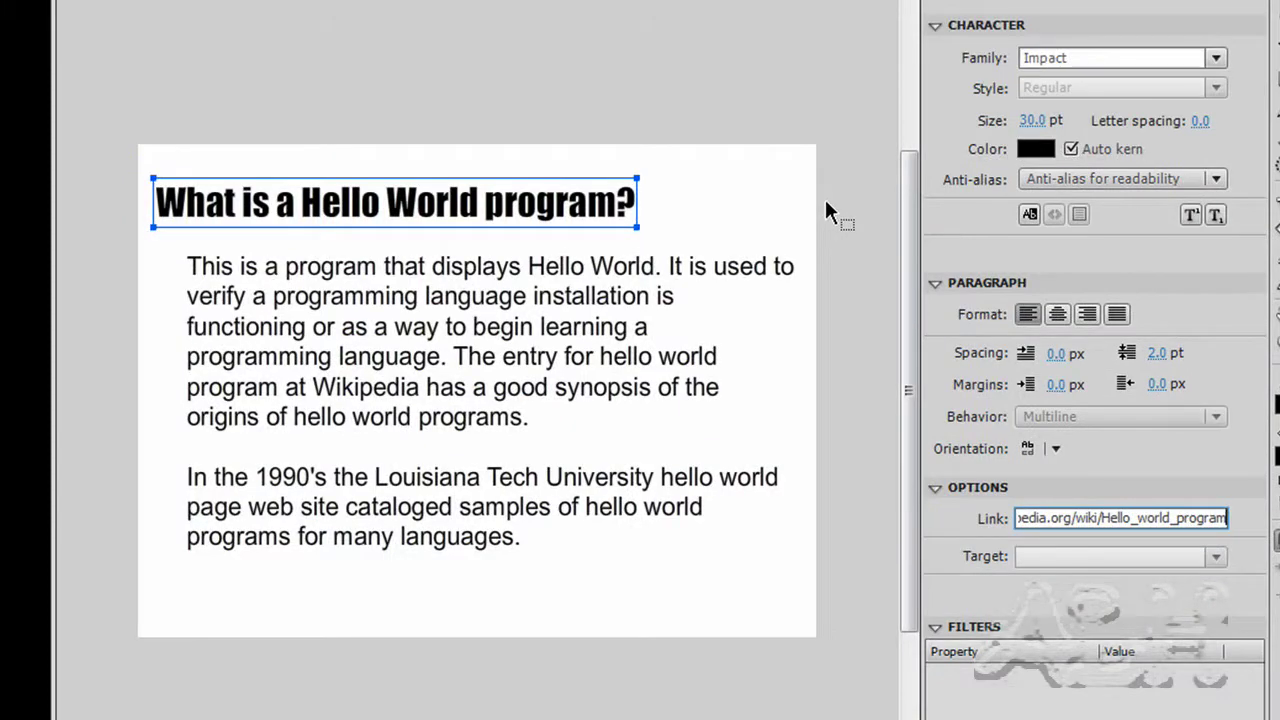
left_click(826, 210)
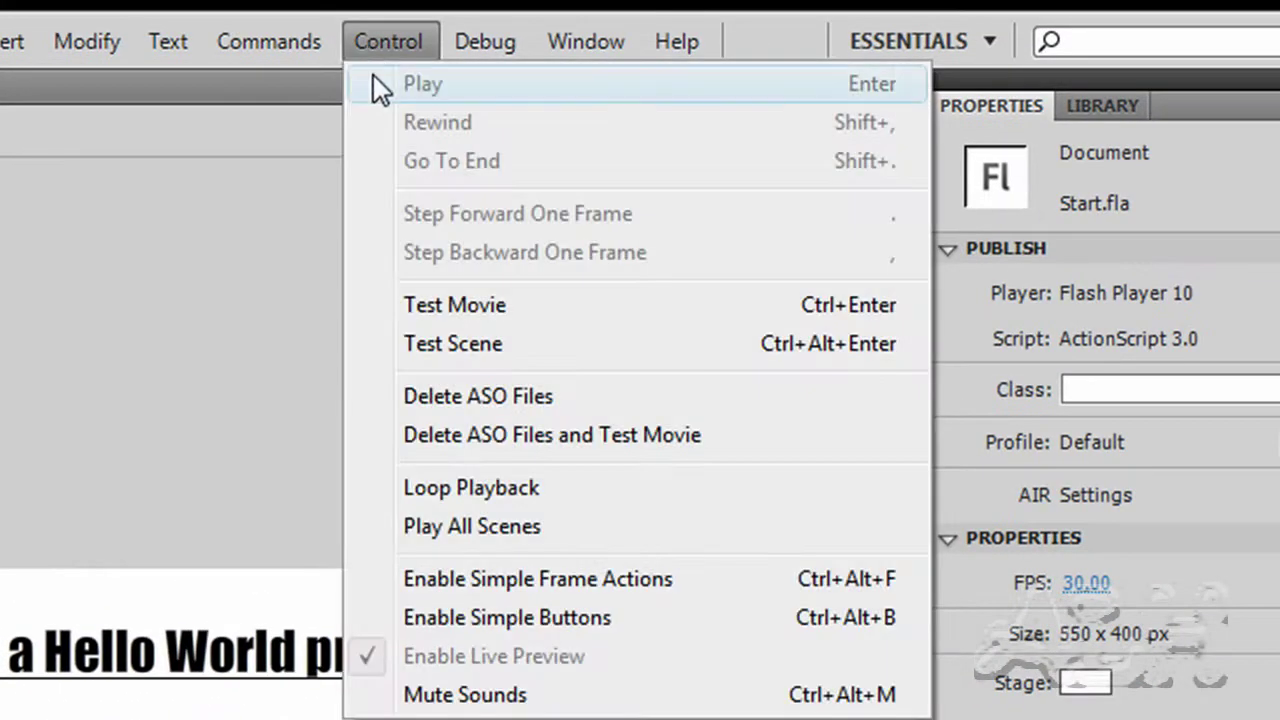
left_click(432, 304)
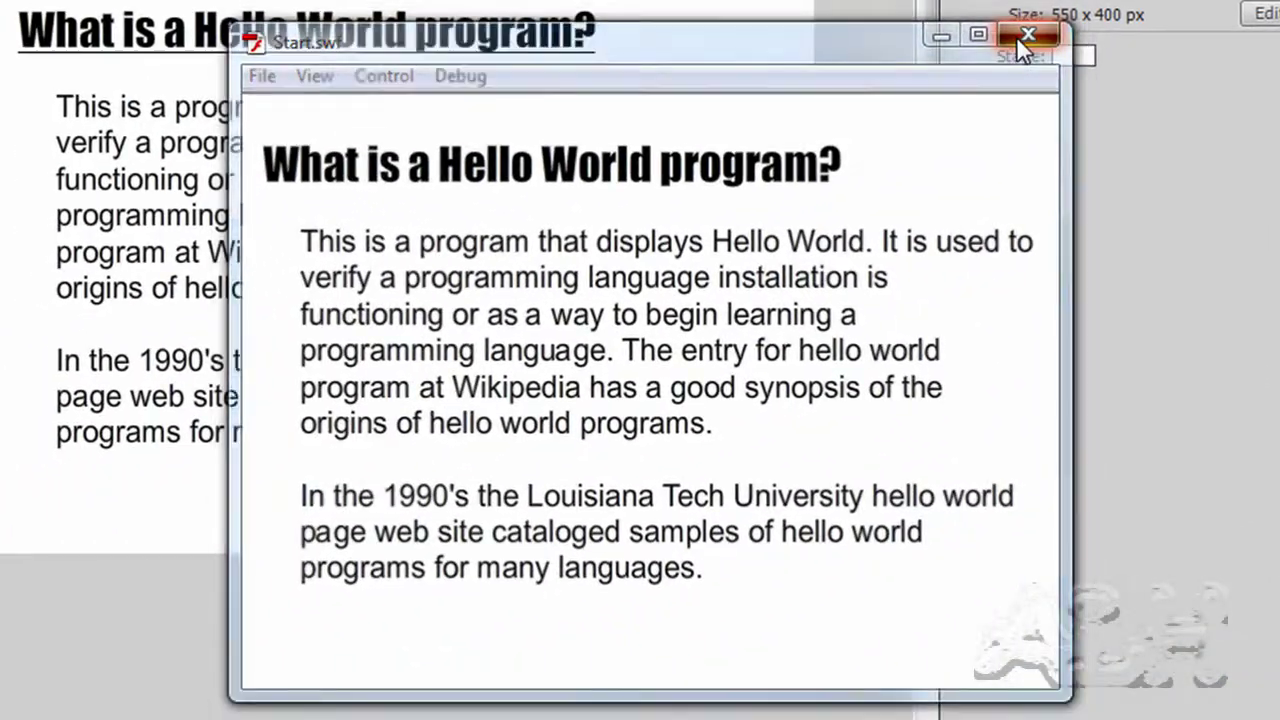
left_click(1016, 36)
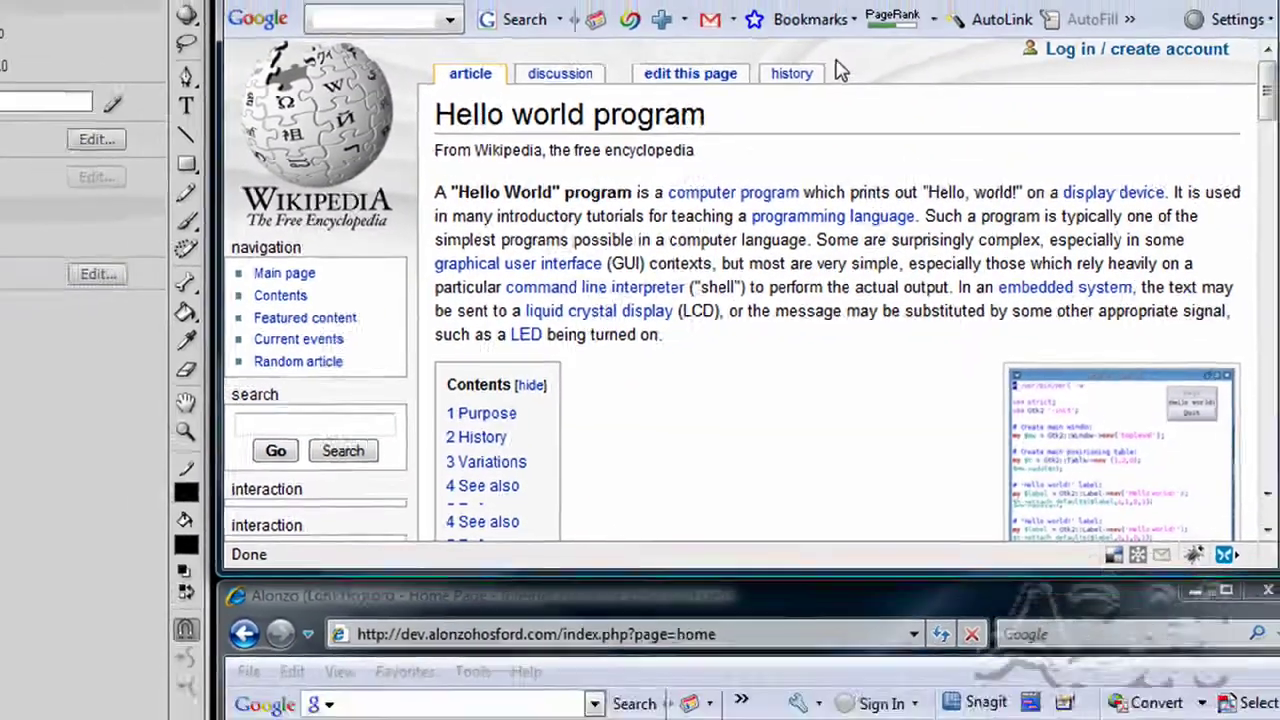
left_click(778, 37)
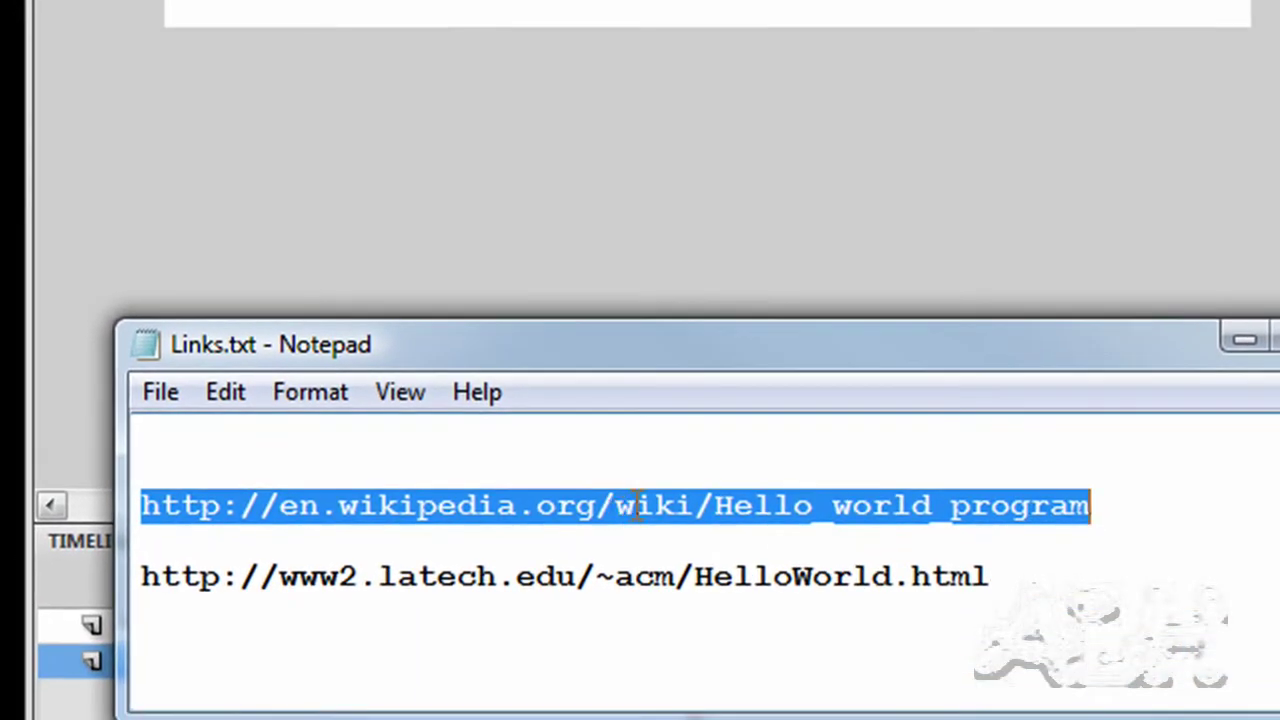
- Paste the Wikipedia URL as the link for the phrase 'hello world program at Wikipedia'
right_click(637, 505)
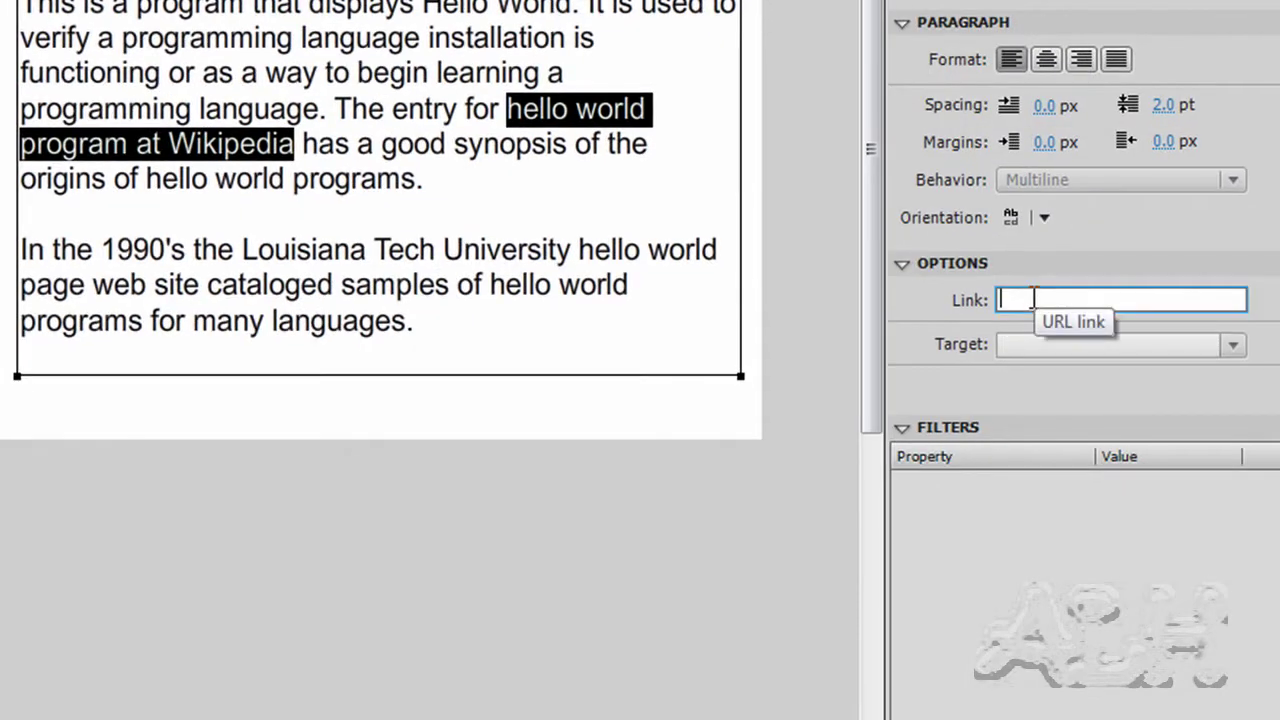
right_click(1034, 298)
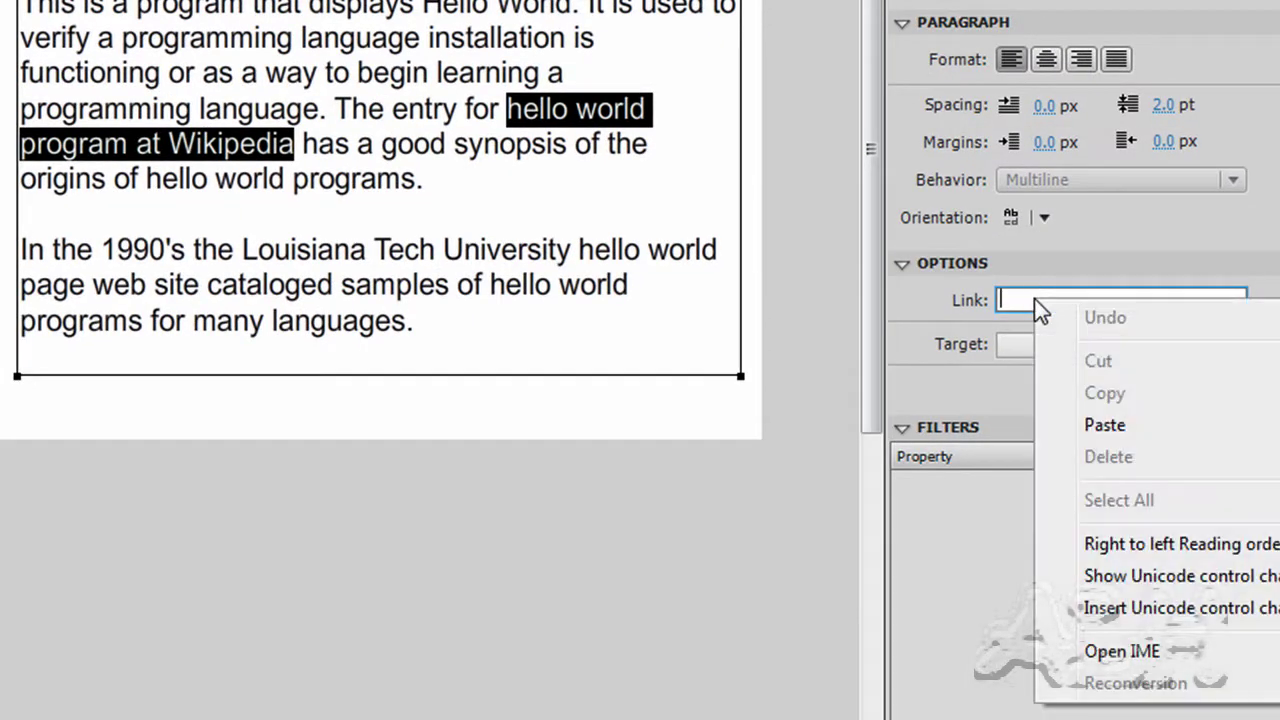
left_click(1104, 426)
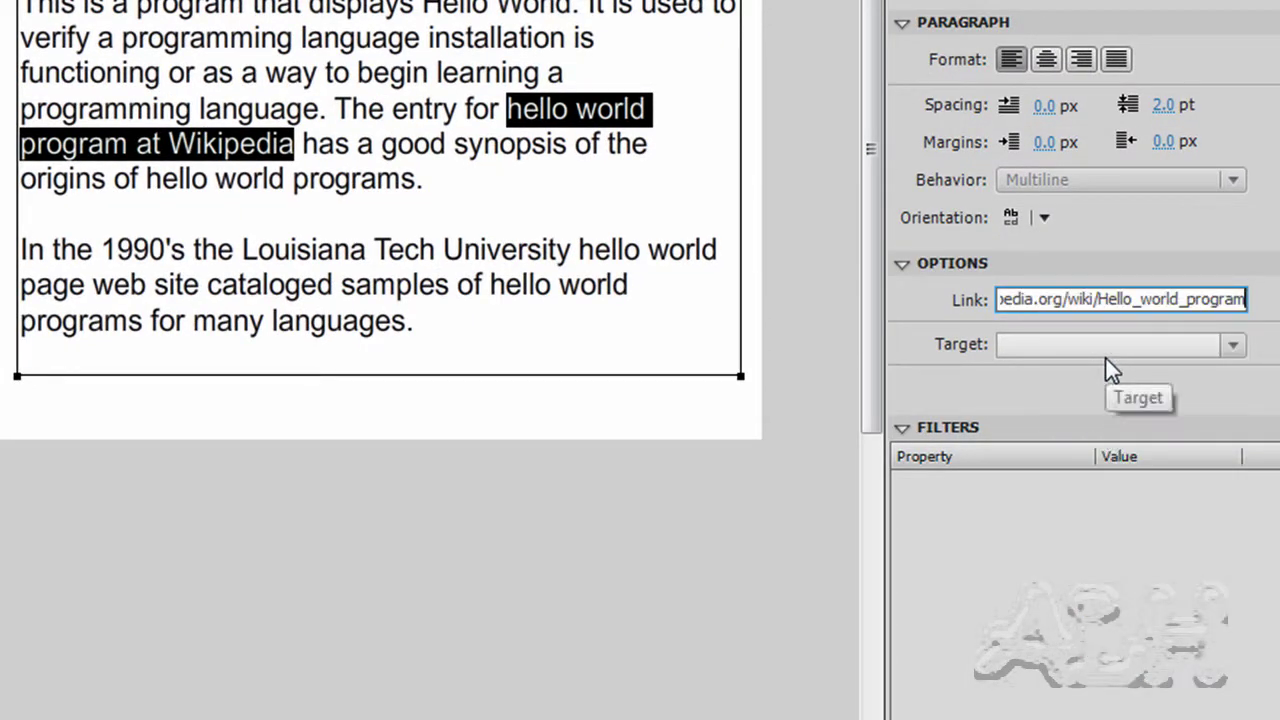
key("Return")
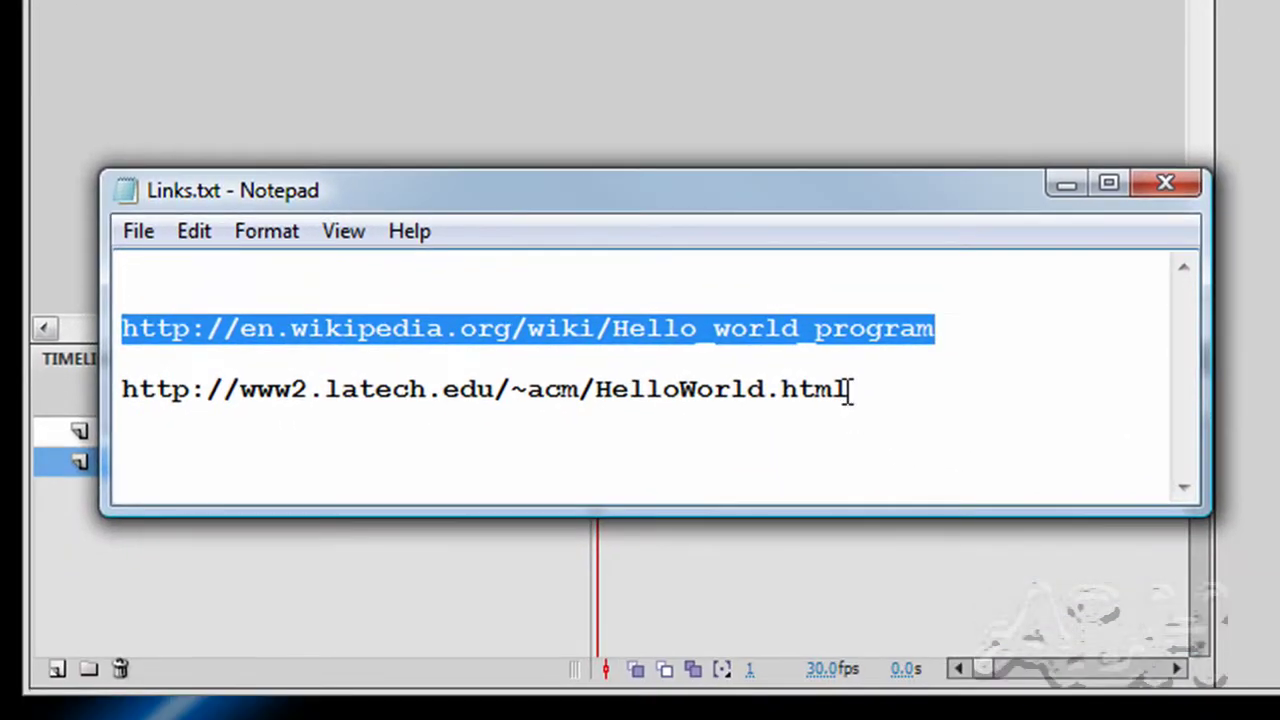
- Copy the latech.edu HelloWorld.html URL and set it as the Louisiana Tech phrase's link
left_click_drag(850, 389, 91, 382)
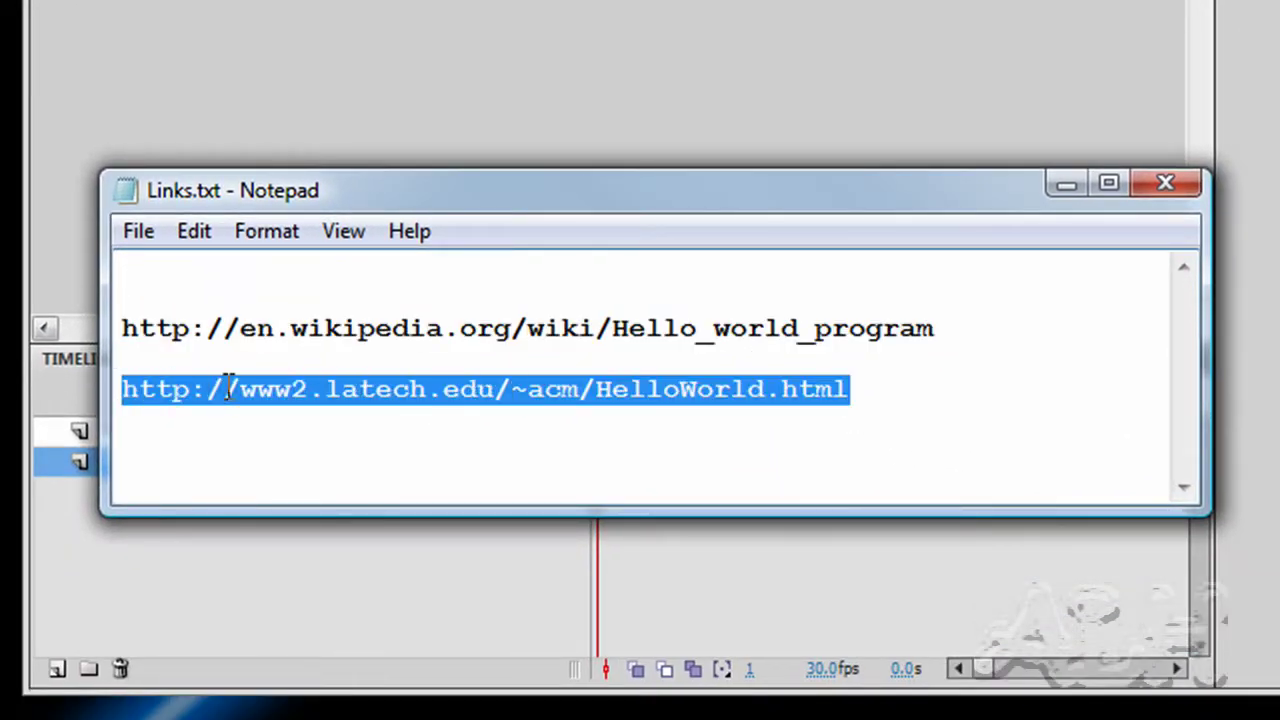
right_click(293, 387)
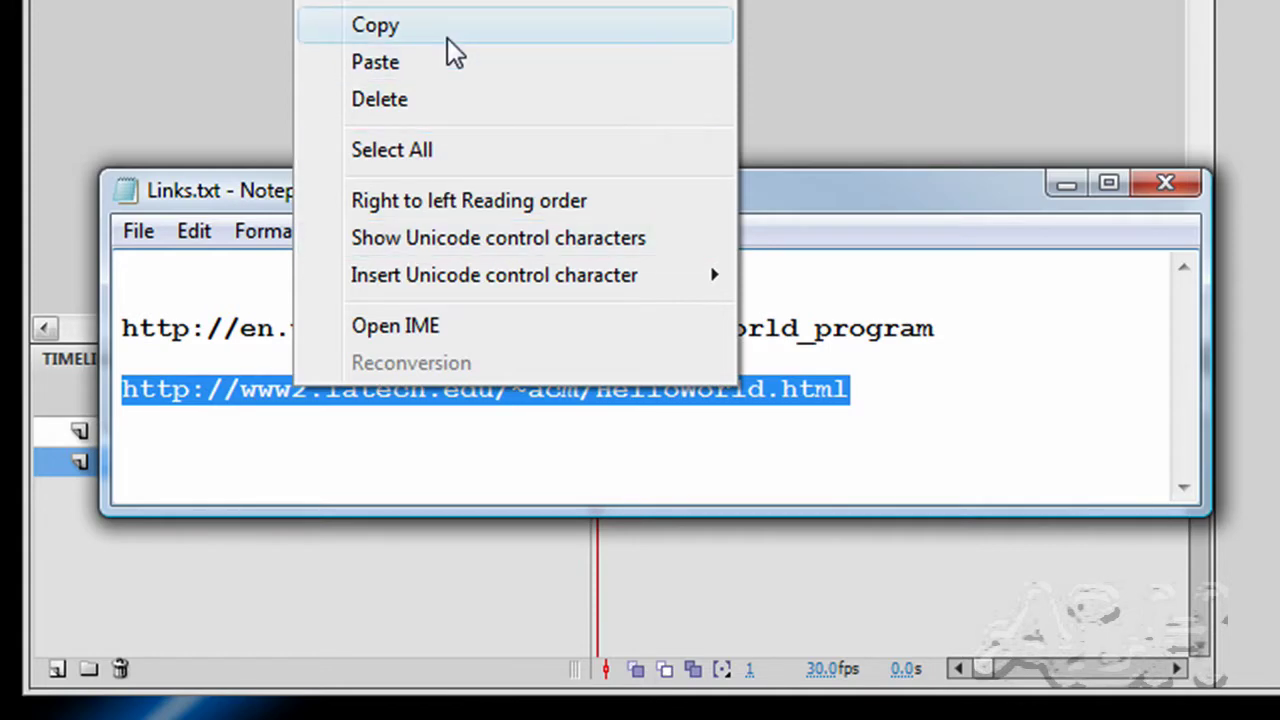
left_click(447, 38)
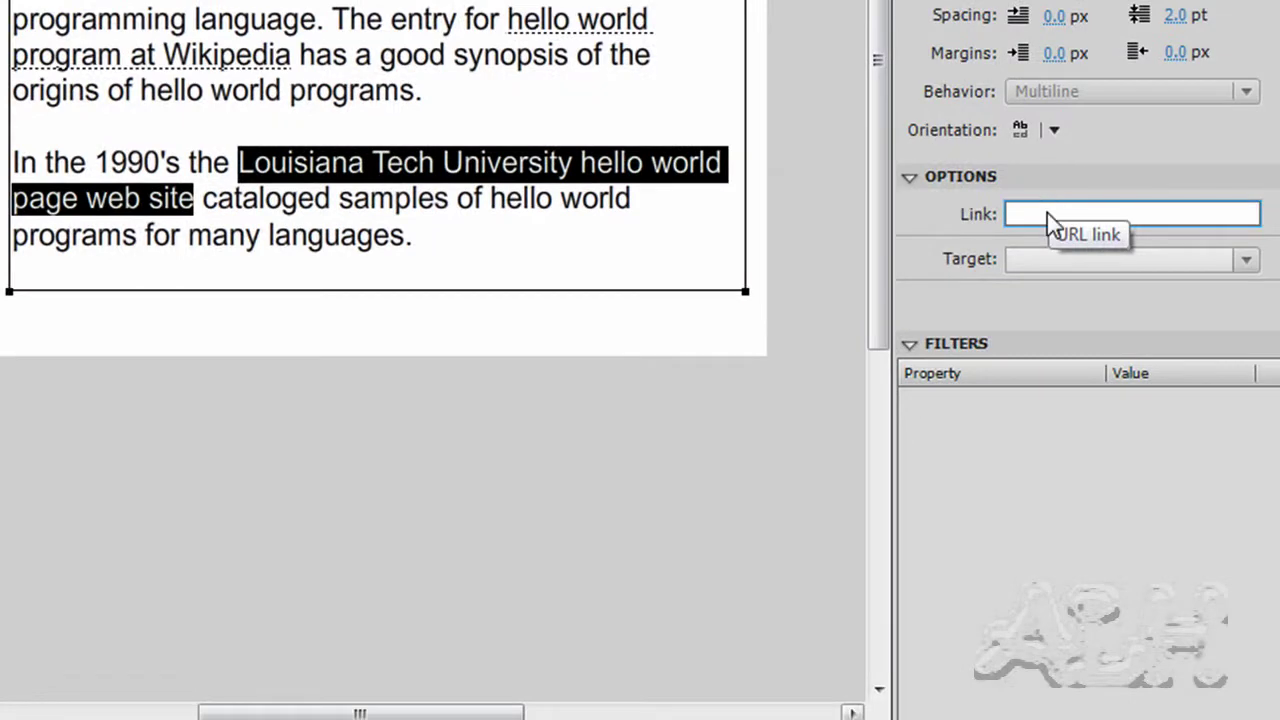
right_click(1047, 213)
left_click(1058, 343)
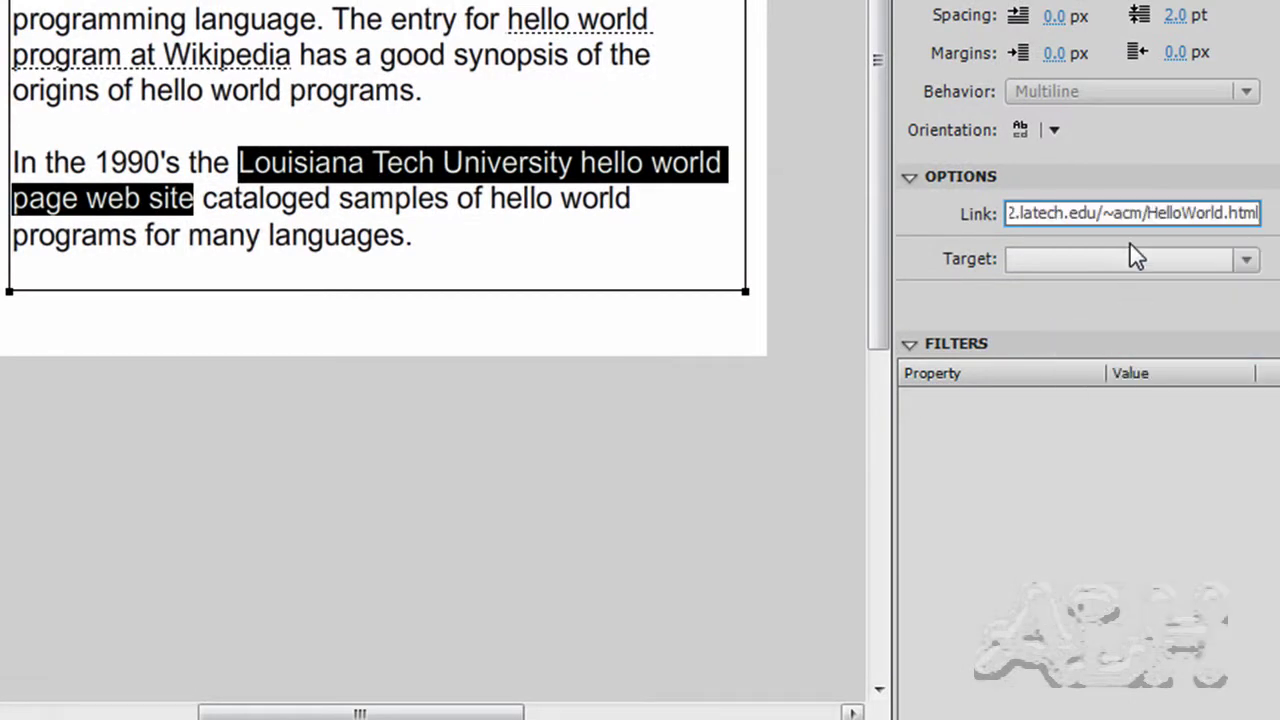
key("Return")
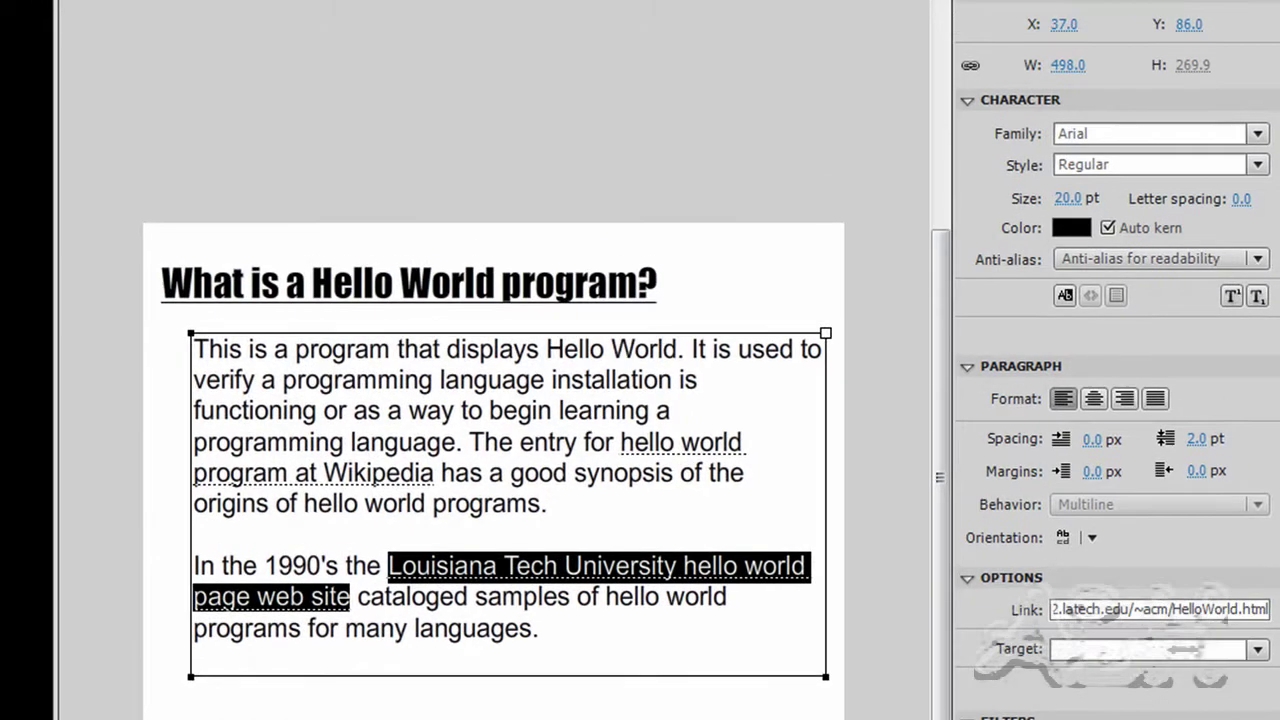
key("Escape")
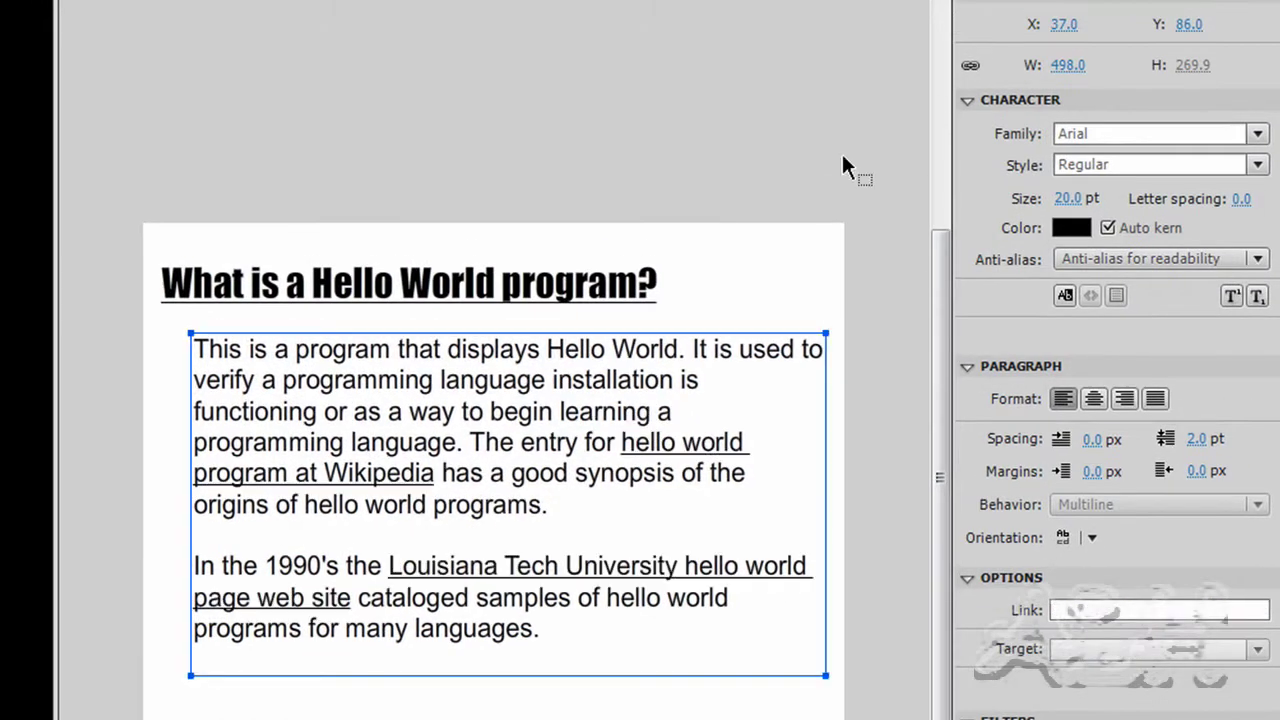
left_click(843, 158)
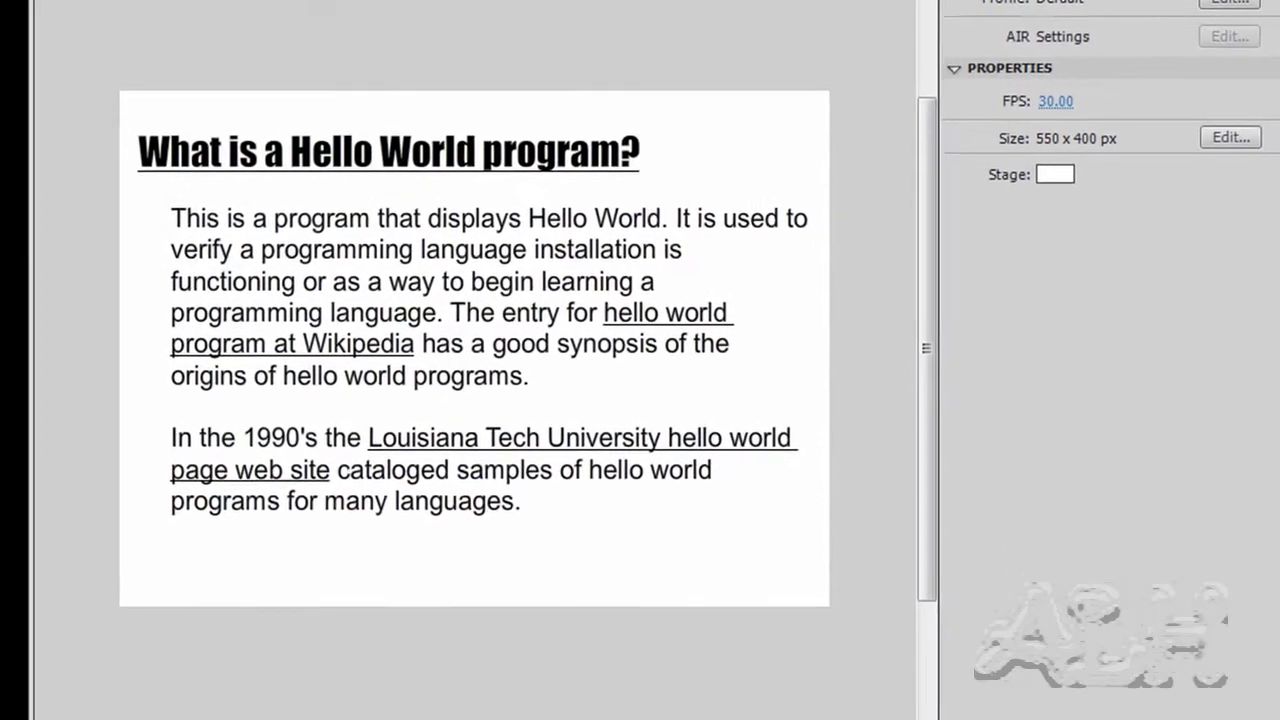
- Test the movie with Ctrl+Enter to preview the underlined link text
key("ctrl+Return")
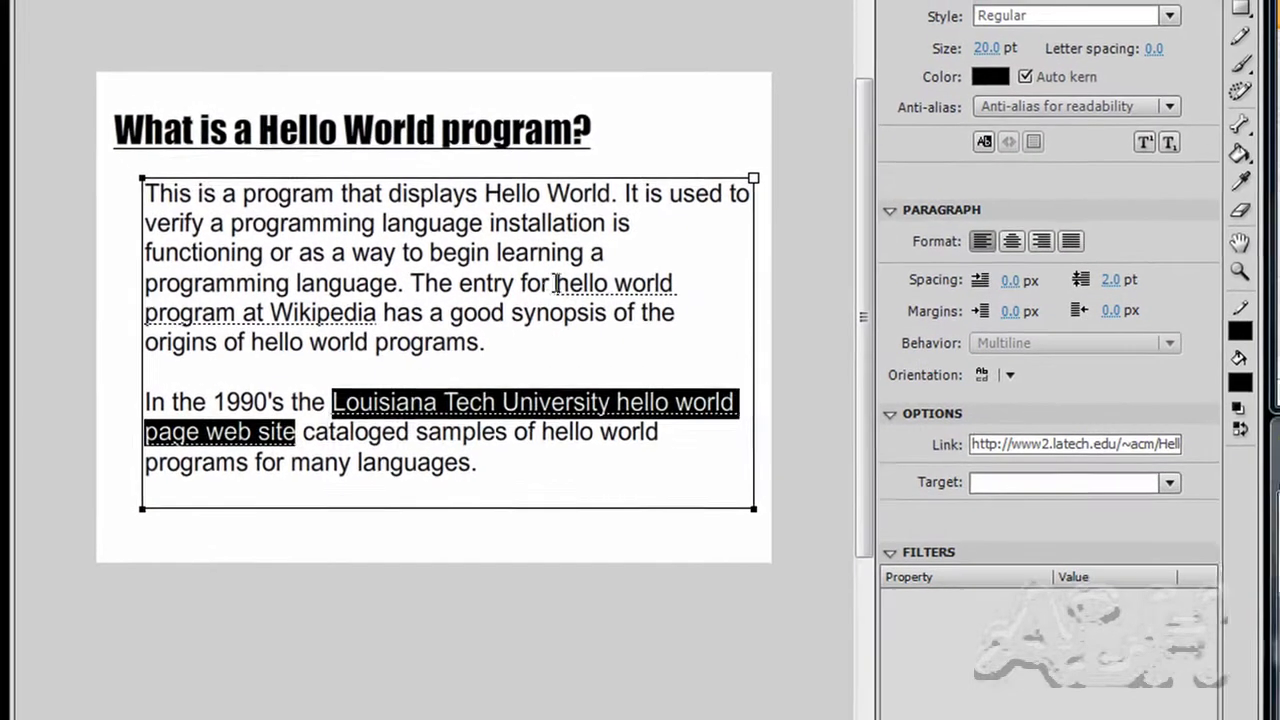
- Color the phrase 'hello world program at Wikipedia' blue (#0000FF)
left_click_drag(517, 207, 357, 230)
left_click_drag(422, 308, 380, 316)
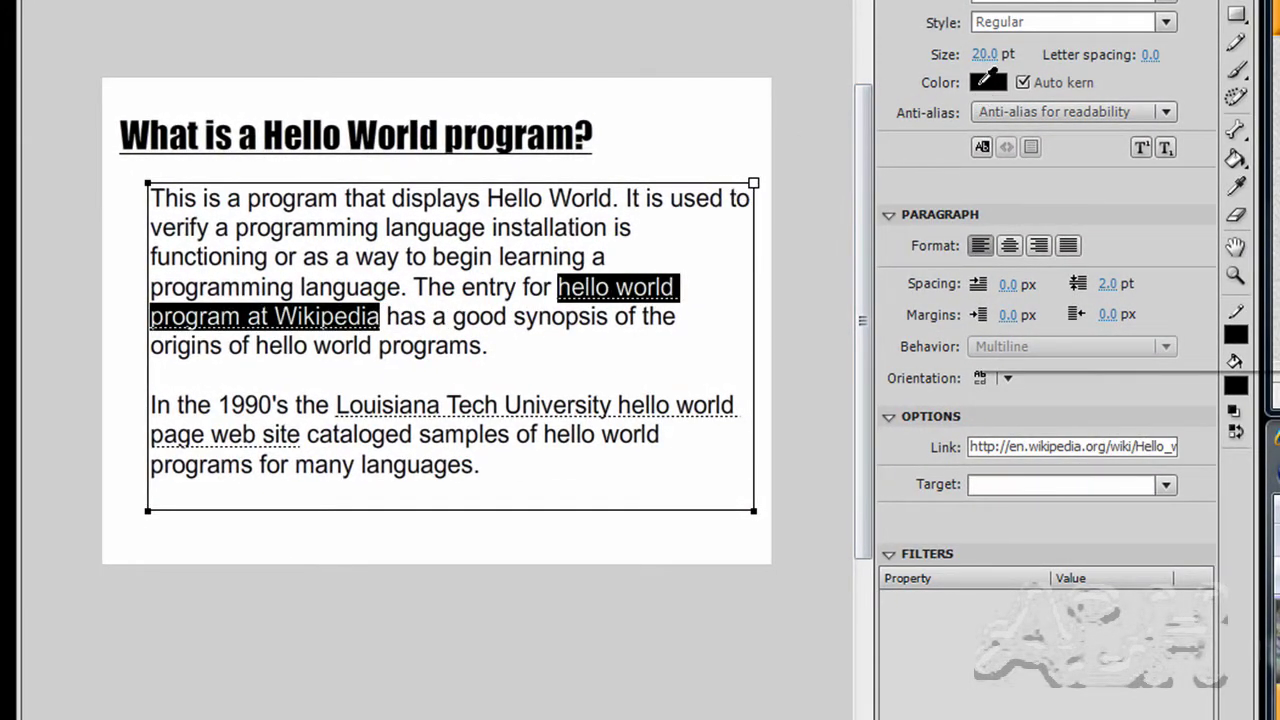
left_click(987, 83)
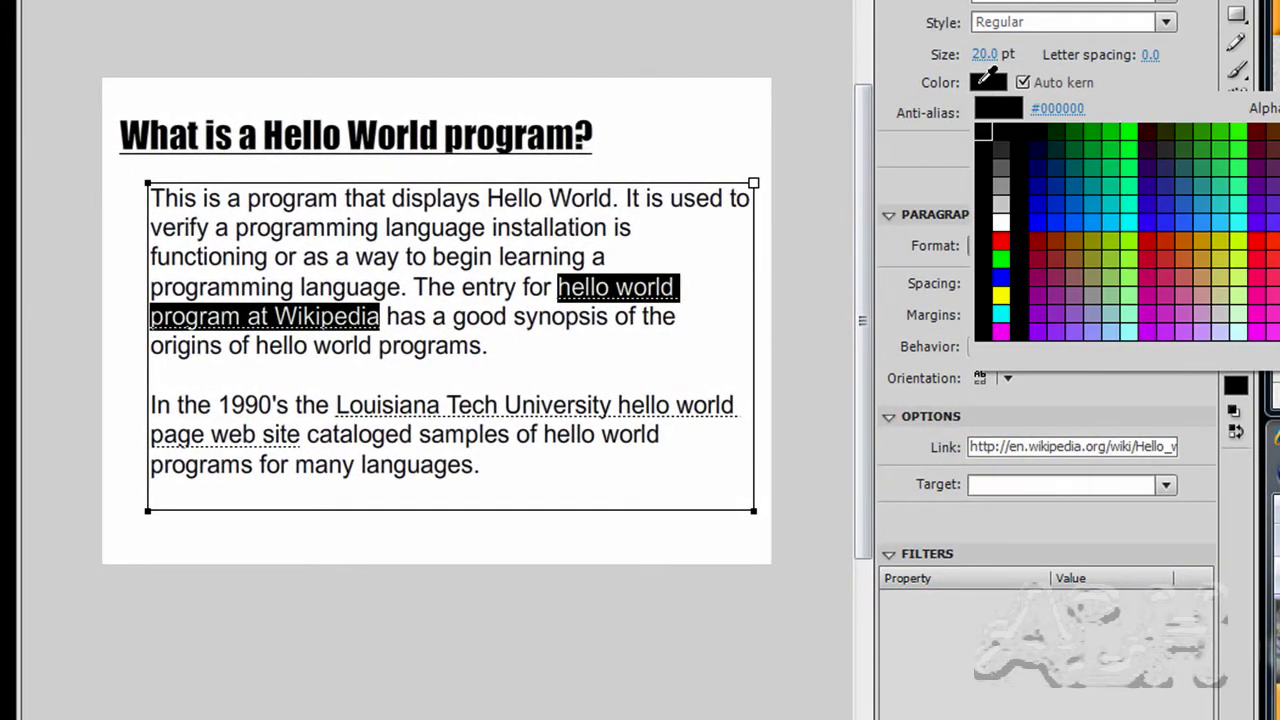
left_click(1000, 277)
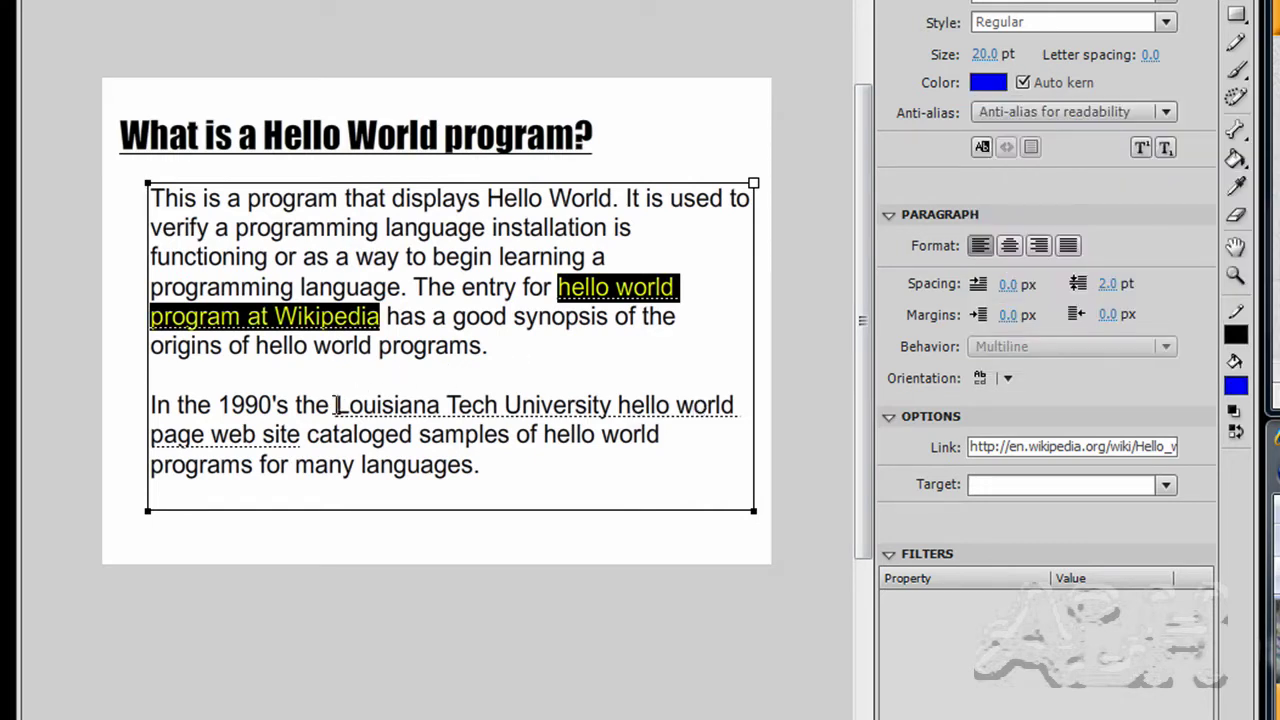
- Color the Louisiana Tech University link phrase blue (#0000FF) and leave text editing
left_click_drag(337, 406, 299, 435)
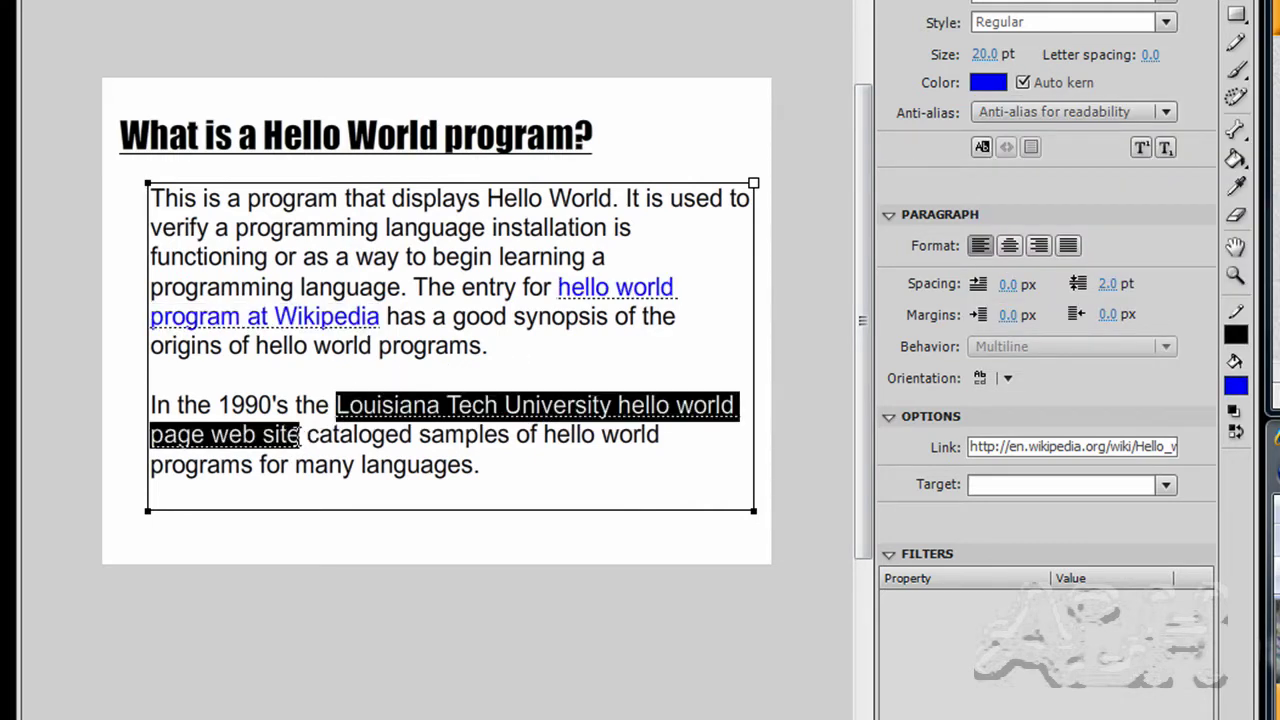
left_click(990, 82)
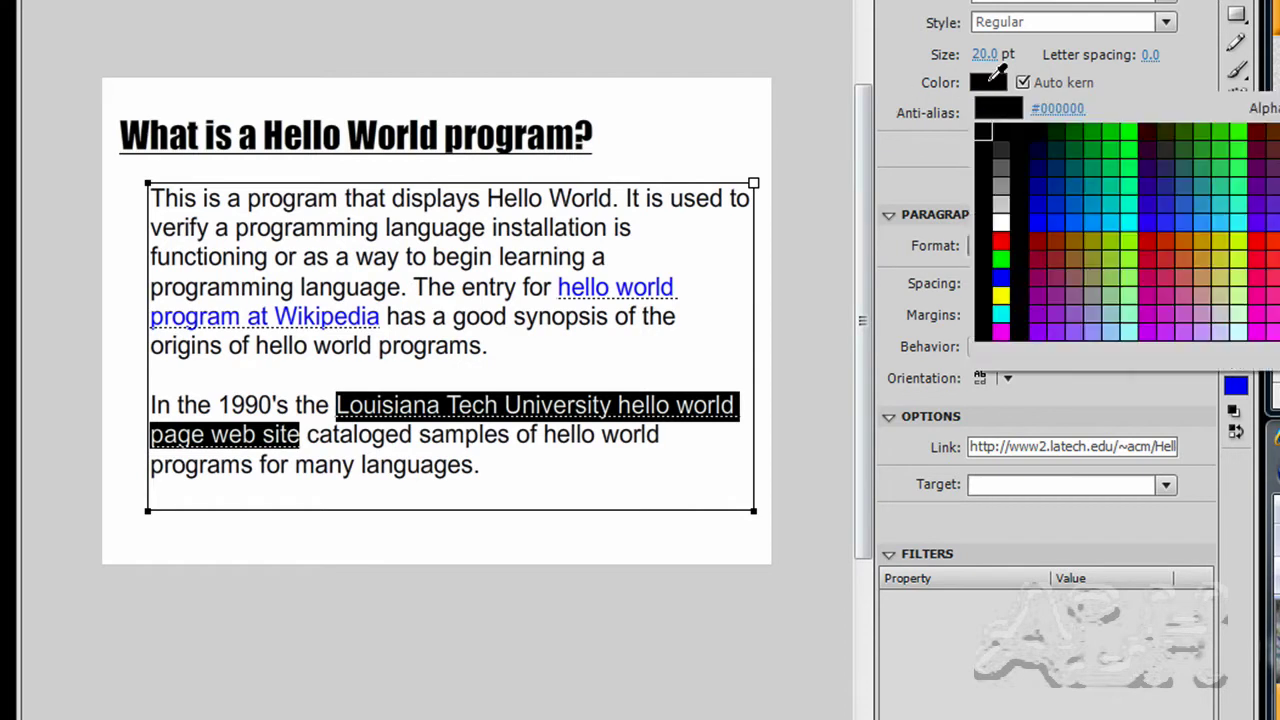
left_click(1001, 277)
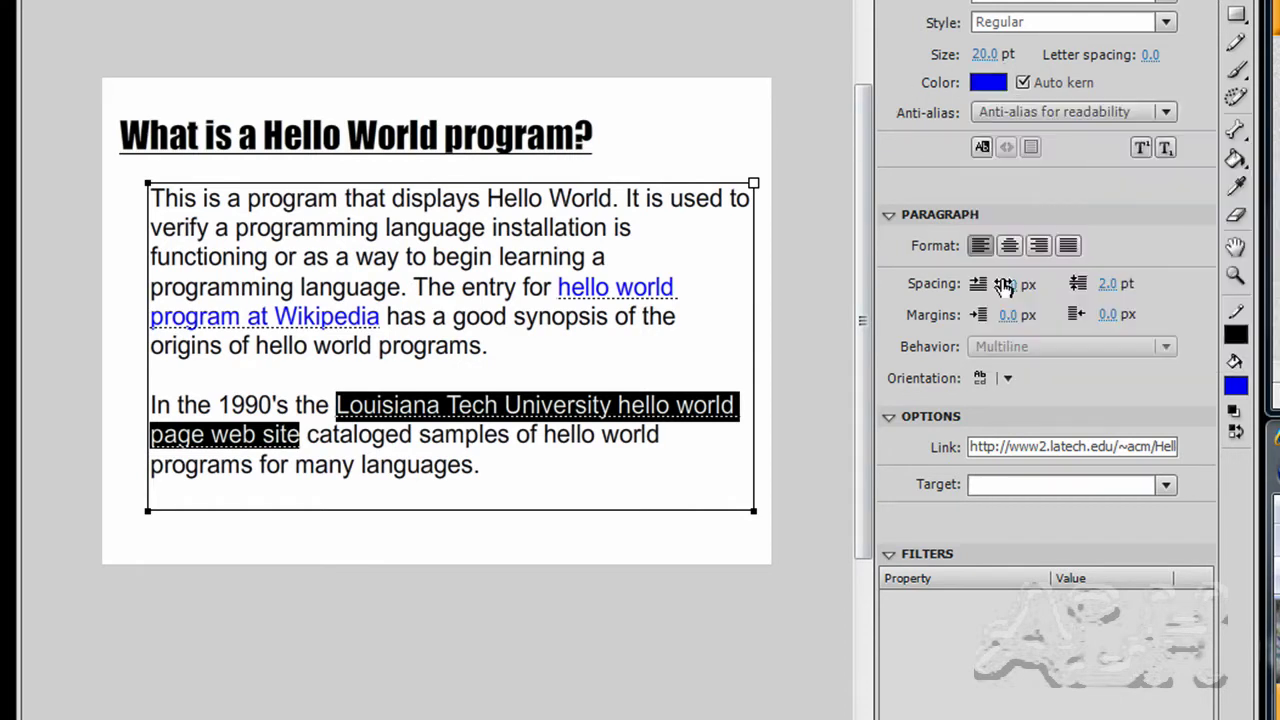
left_click(557, 206)
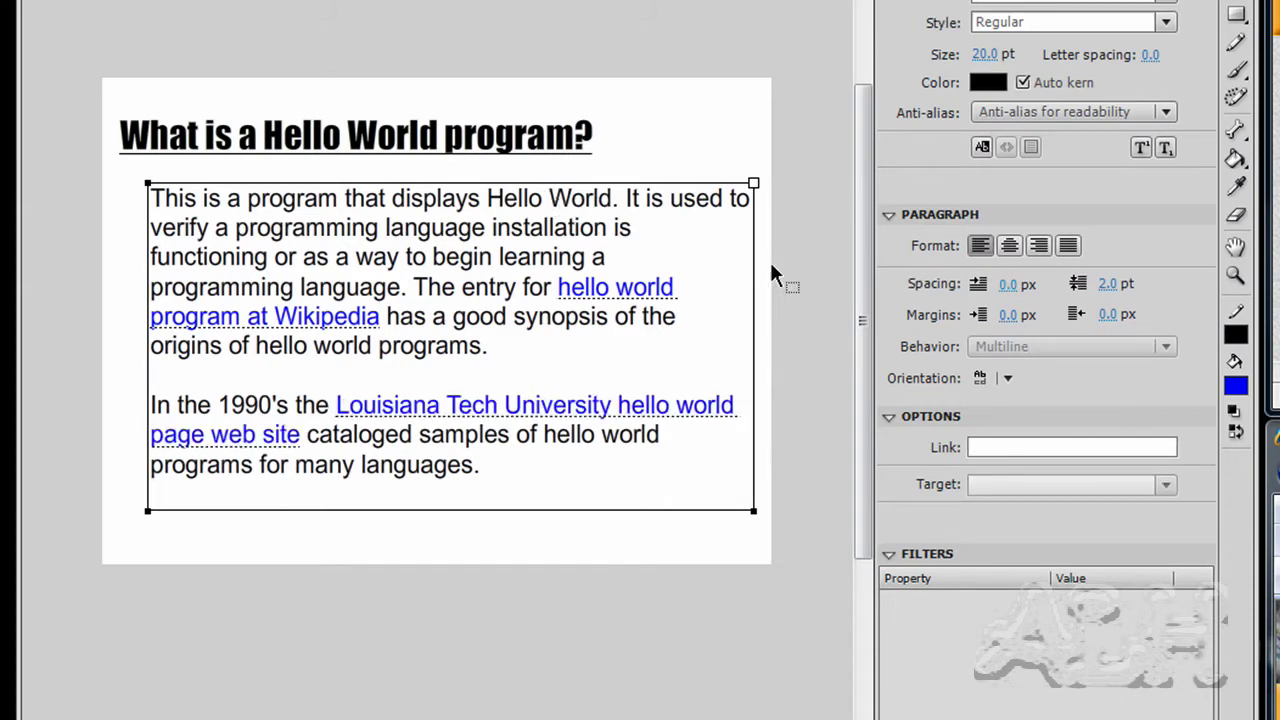
key("Escape")
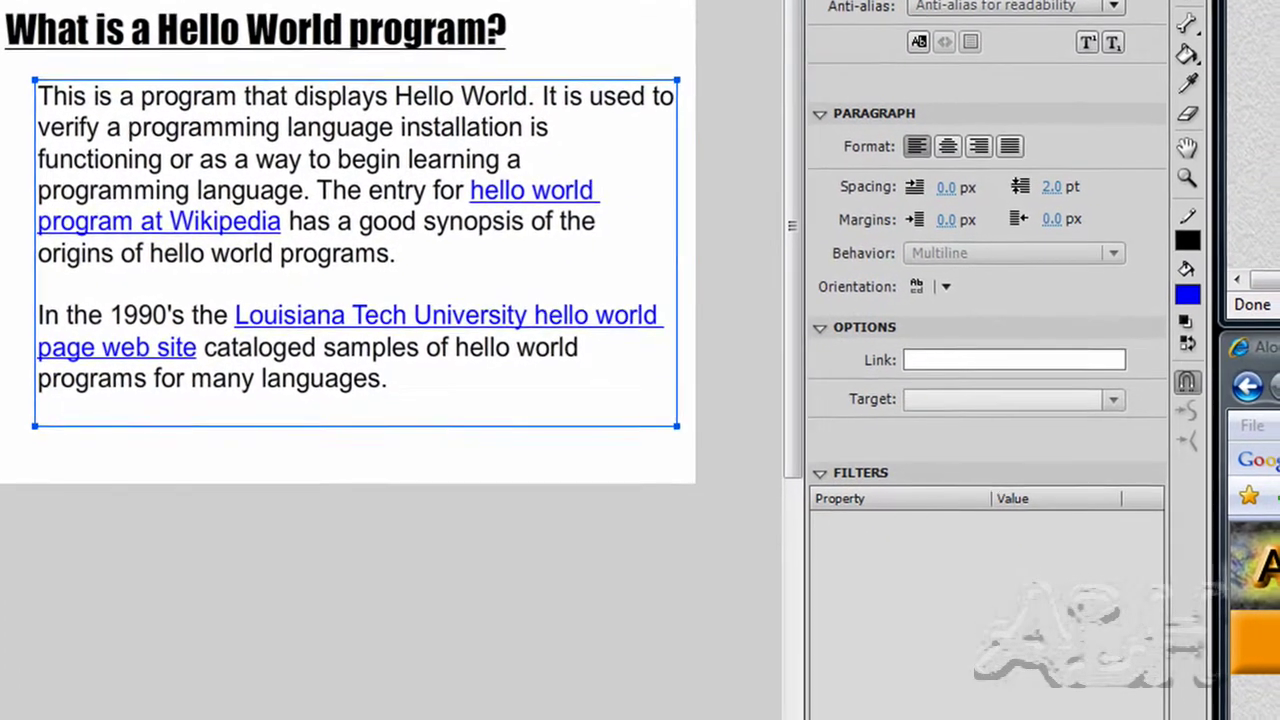
- Test Start.swf and follow the Wikipedia and Louisiana Tech links, closing the browser tabs afterward
key("ctrl+Return")
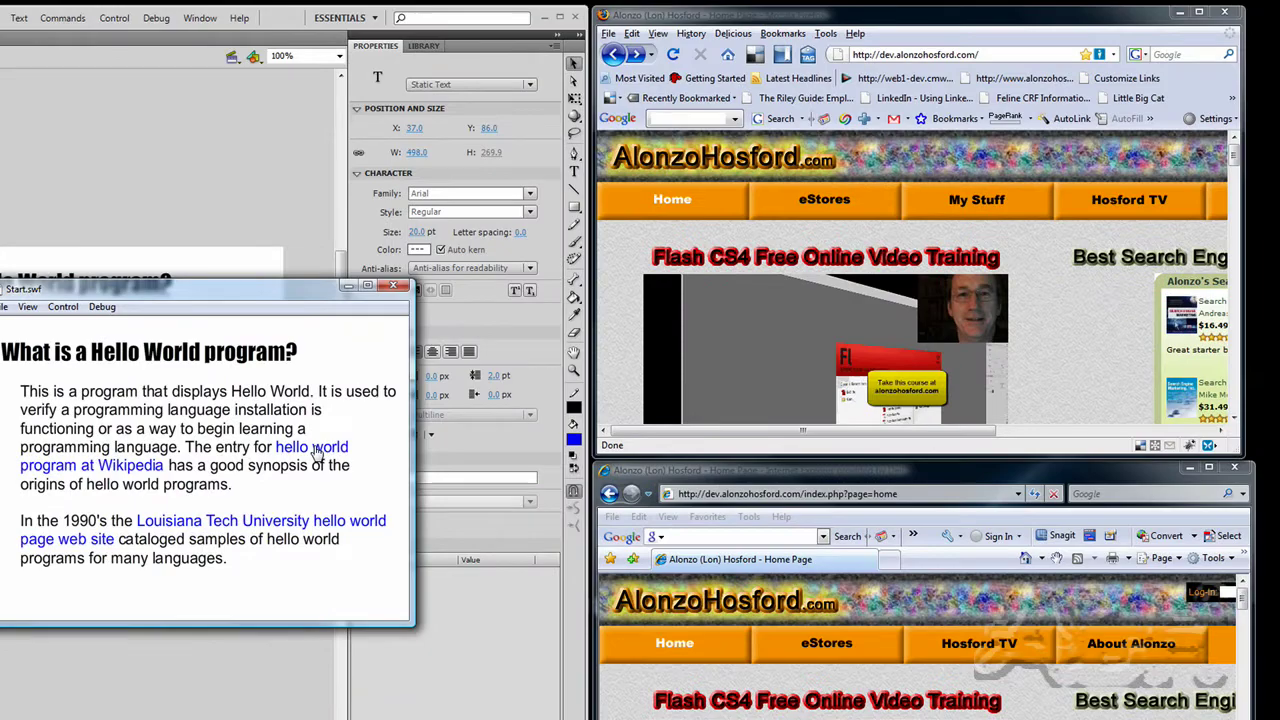
left_click(316, 452)
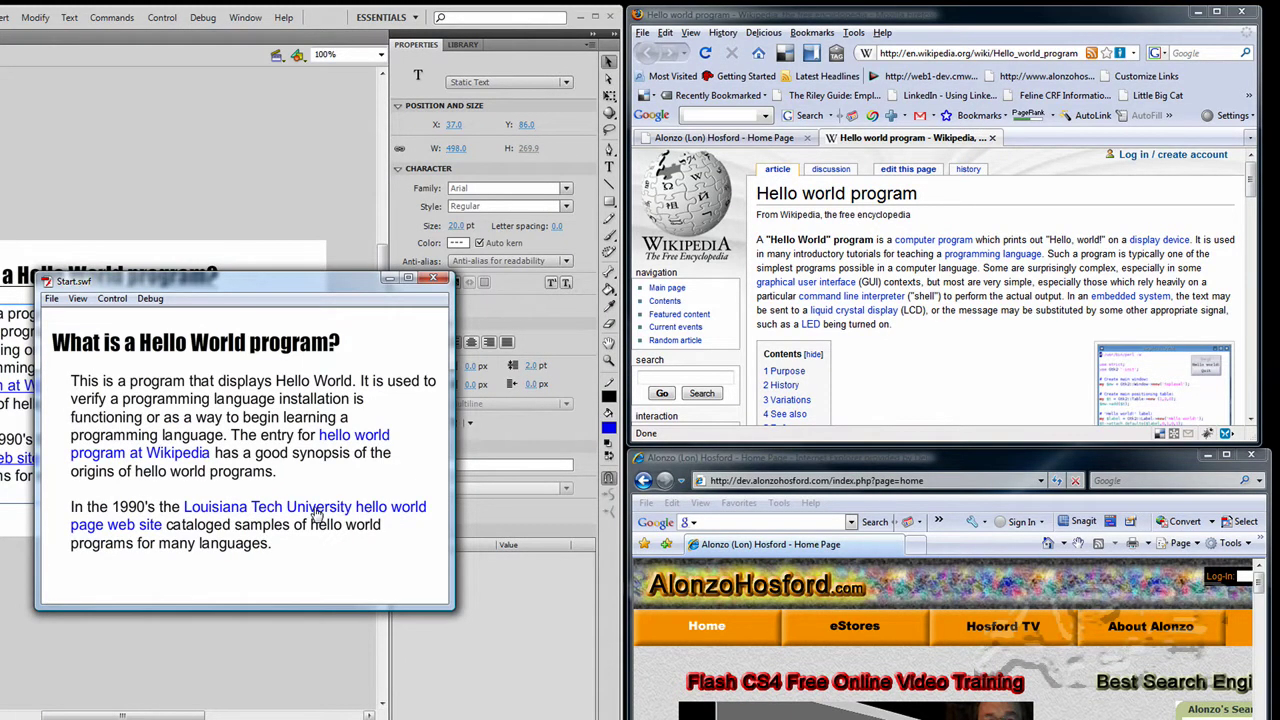
left_click(316, 512)
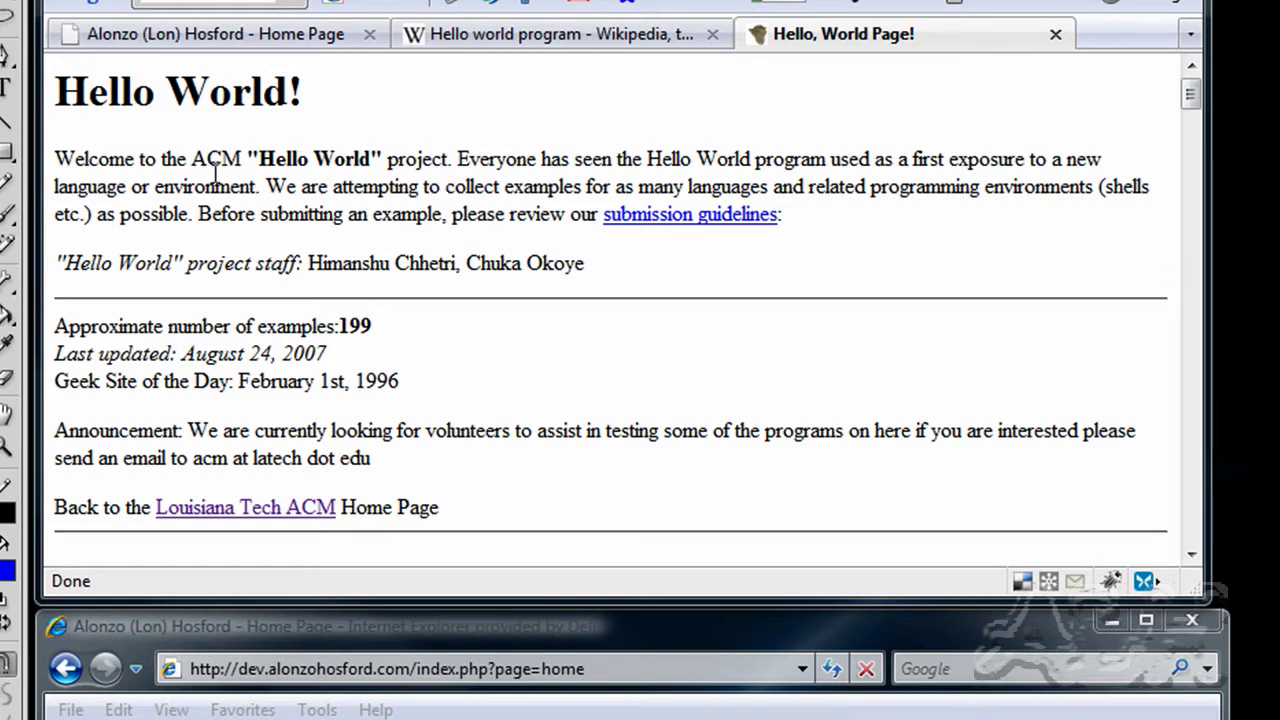
left_click(1056, 36)
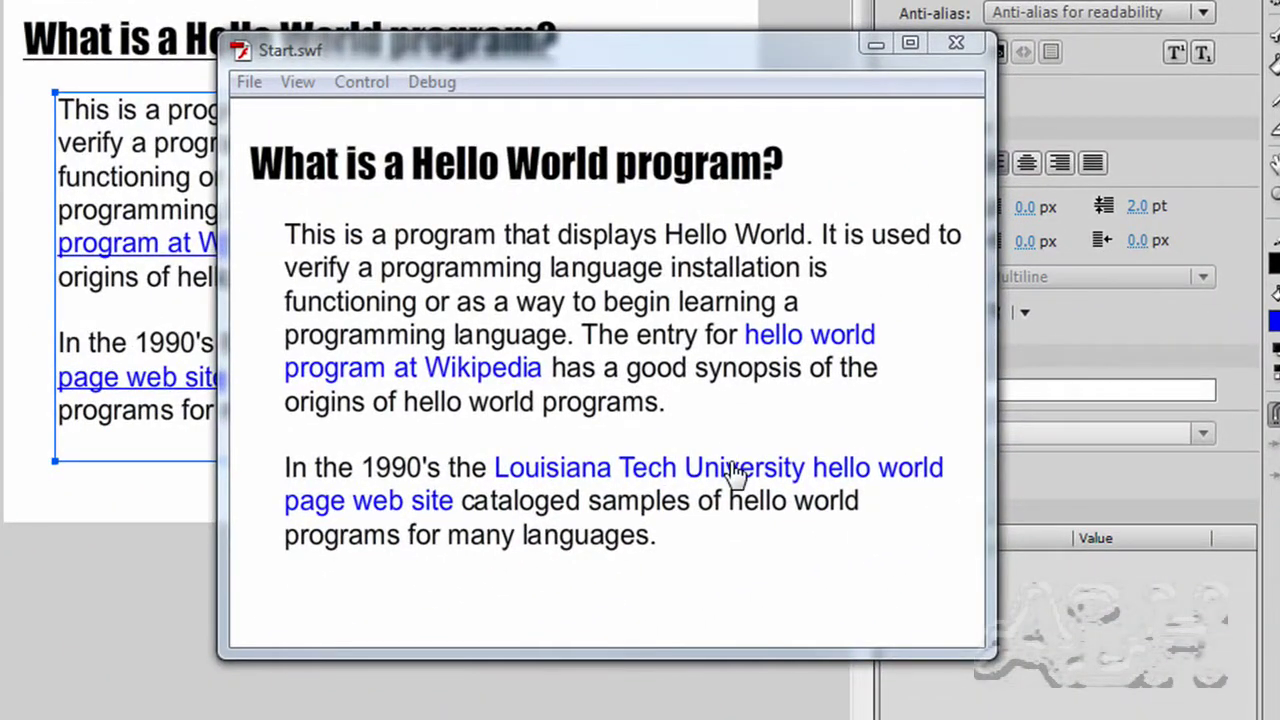
left_click(735, 470)
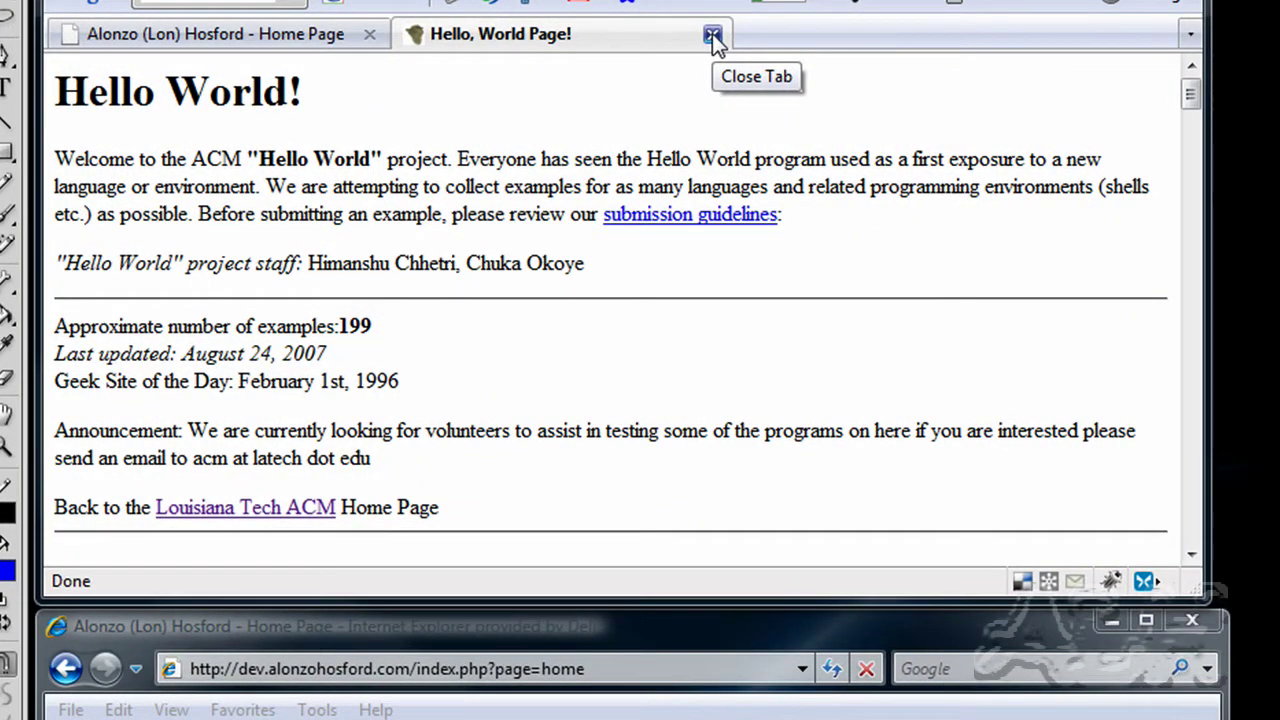
left_click(712, 33)
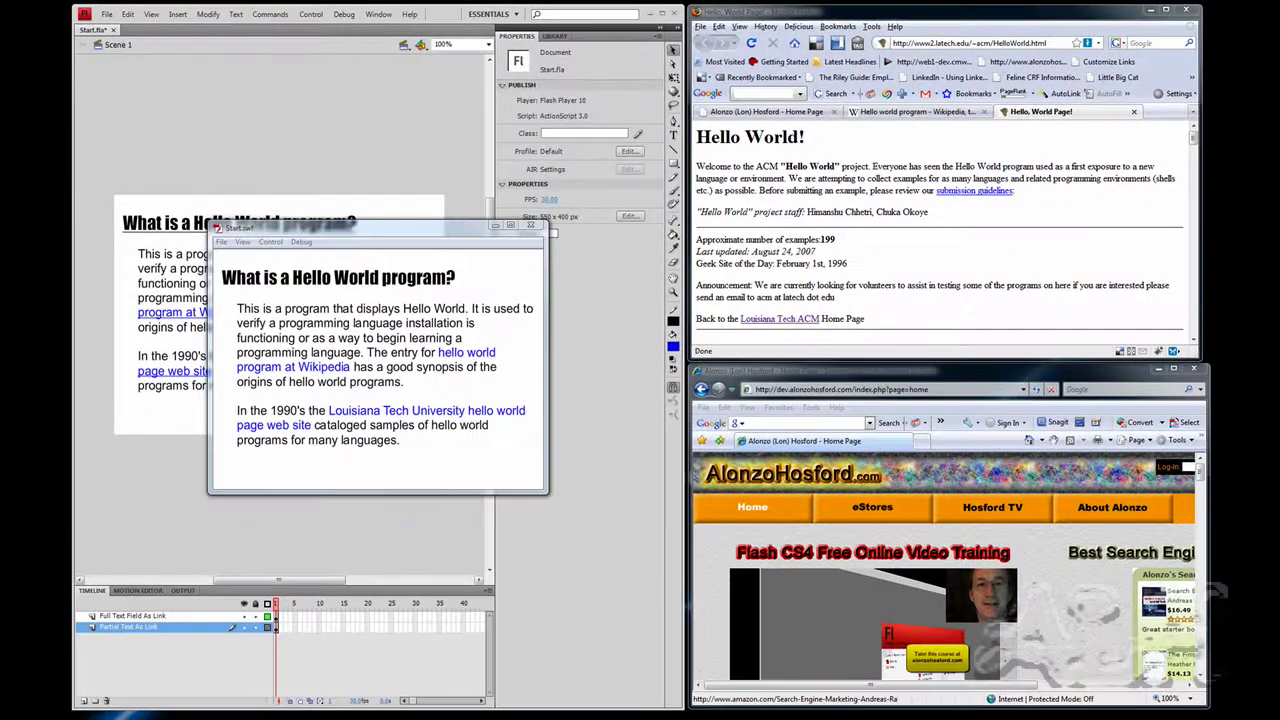
- Switch to the Links.txt Notepad window and select the full Wikipedia URL
key("alt+Tab")
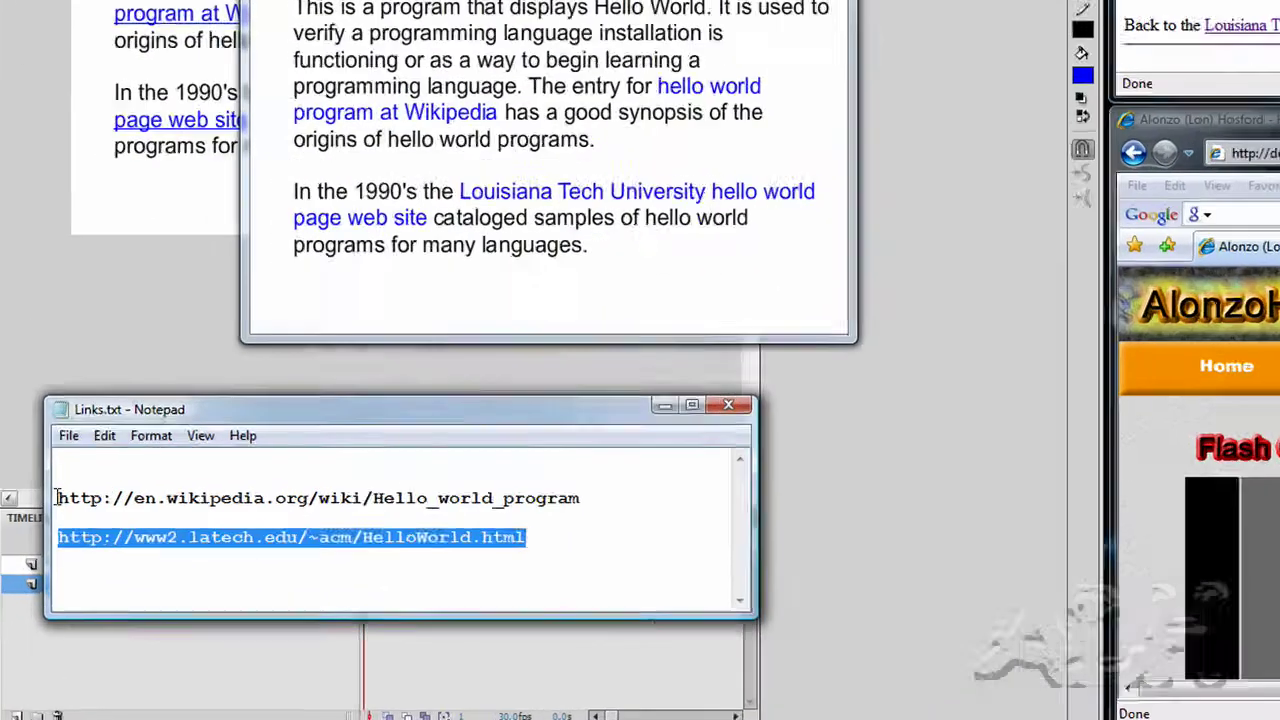
left_click(45, 555)
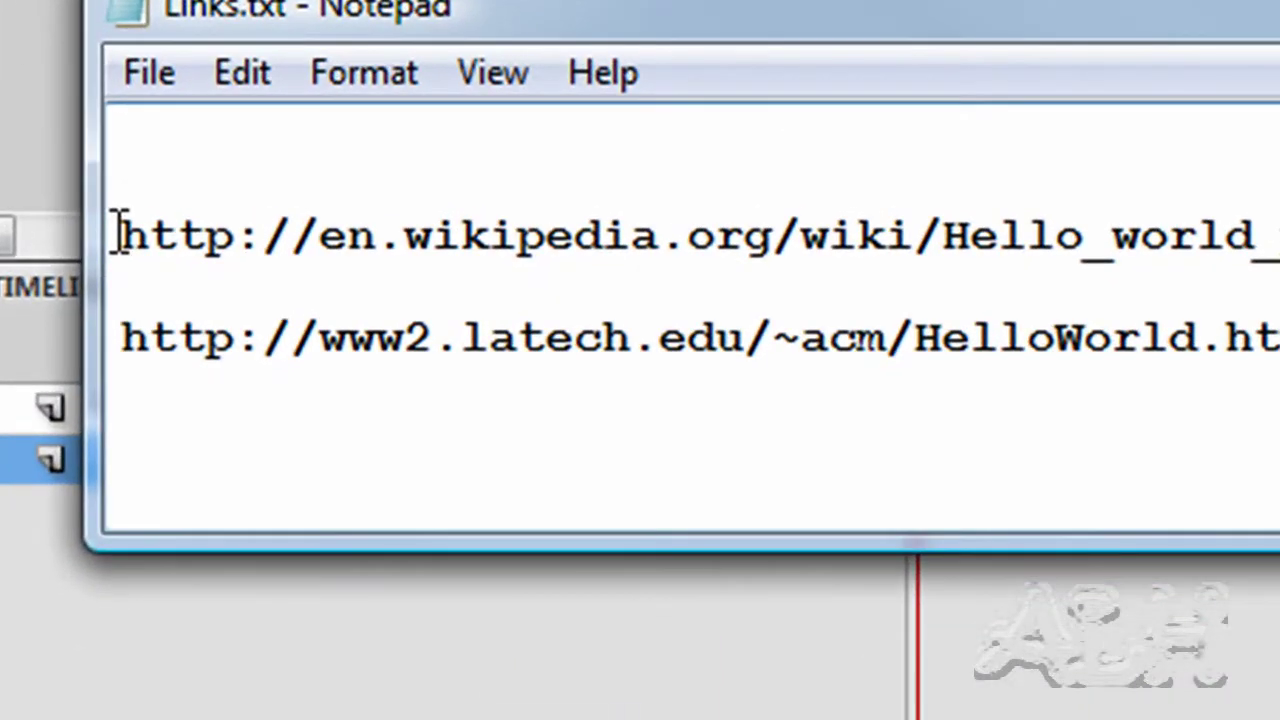
left_click_drag(45, 555, 50, 555)
left_click_drag(140, 236, 322, 243)
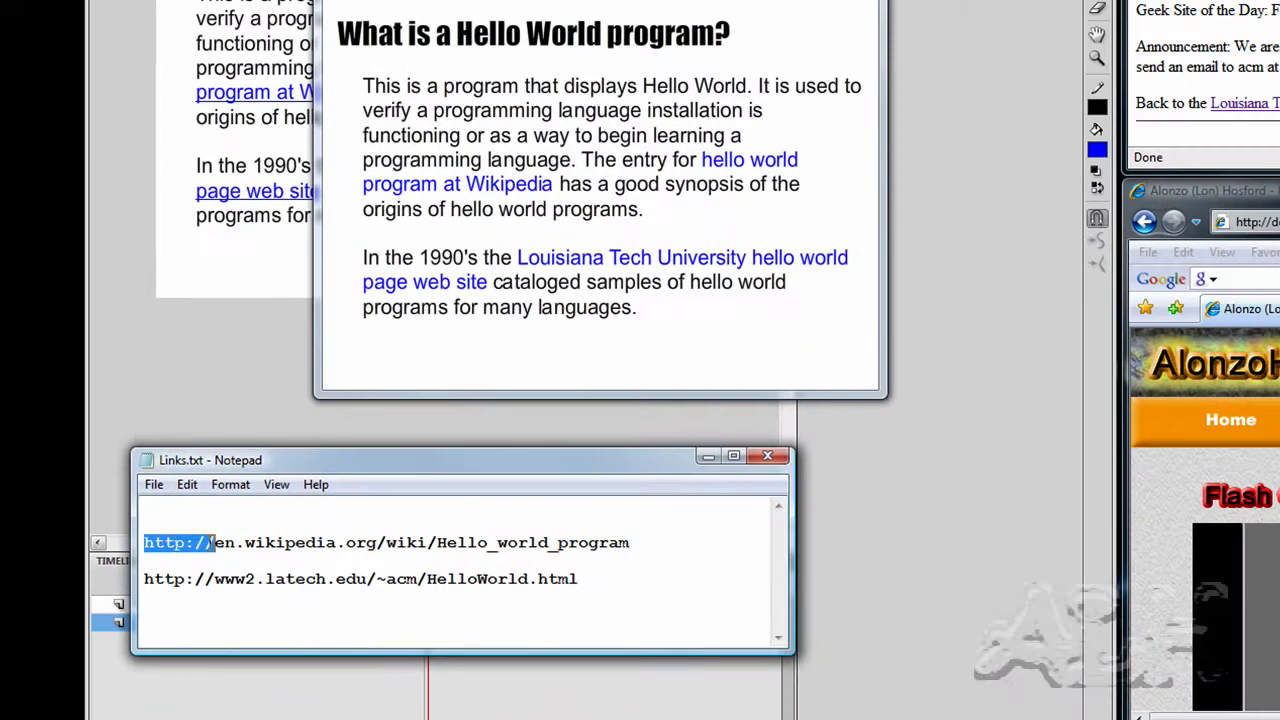
mouse_move(211, 543)
left_mouse_down()
mouse_move(641, 544)
mouse_move(222, 543)
left_mouse_up()
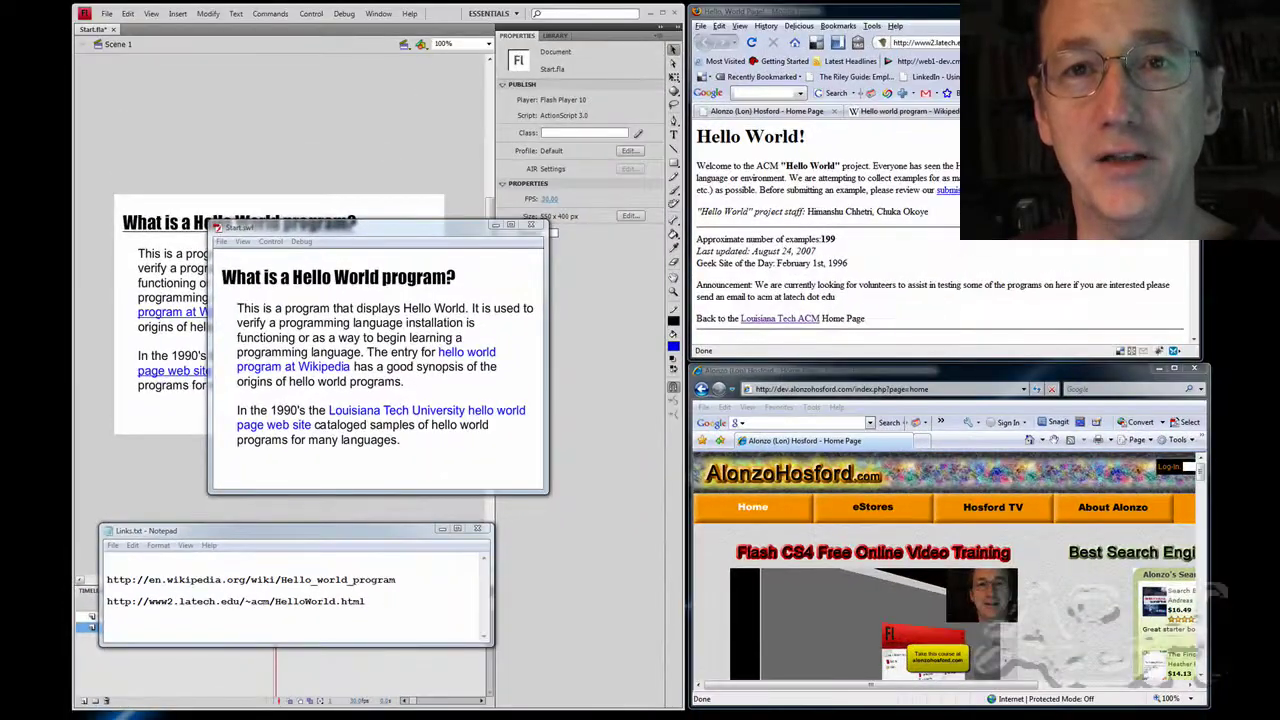
key("super+Tab")
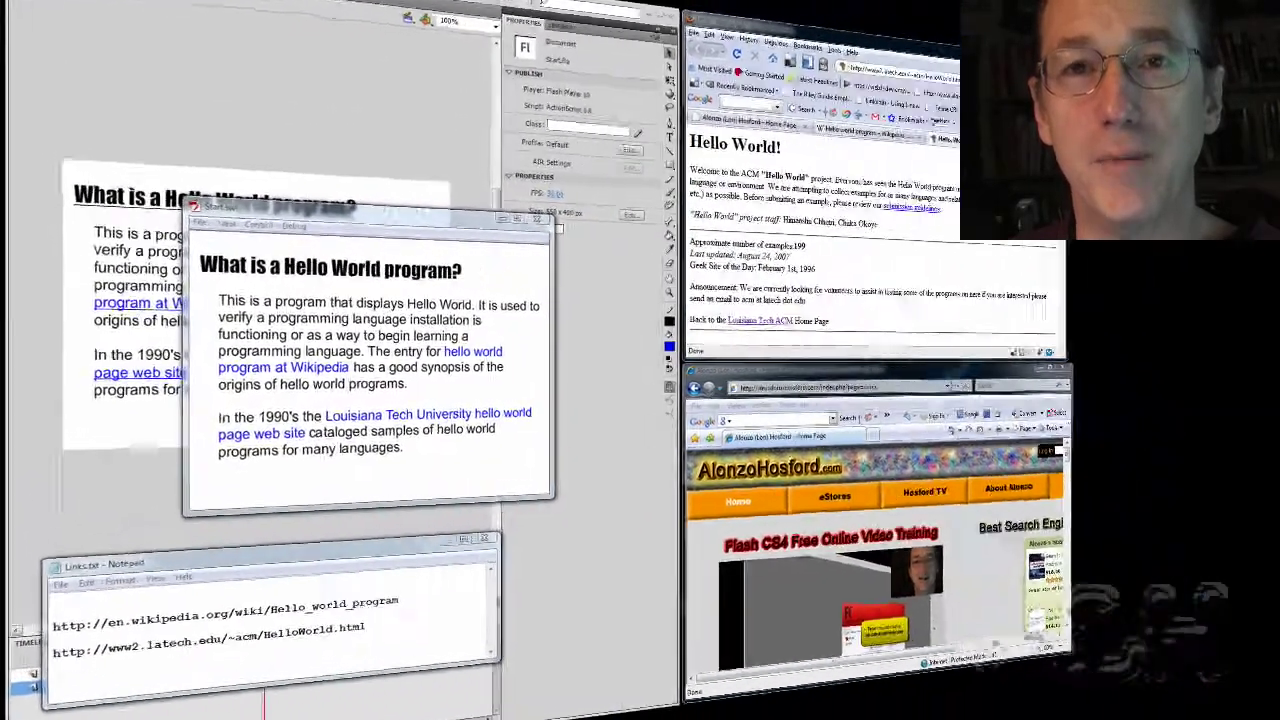